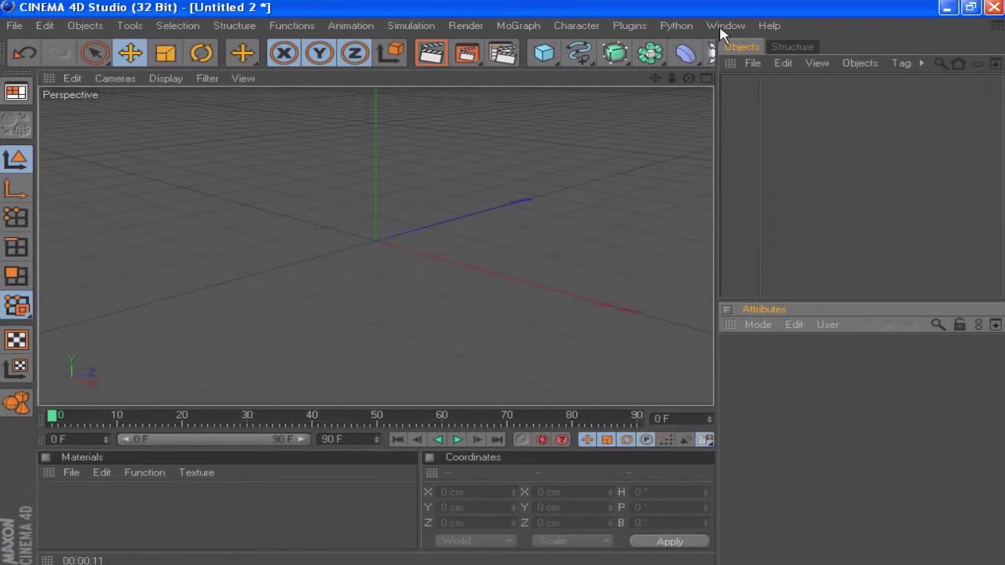
Add a camera, look through it, and set its rotation to H 15° and P 0°.
drag(712, 52, 790, 153)
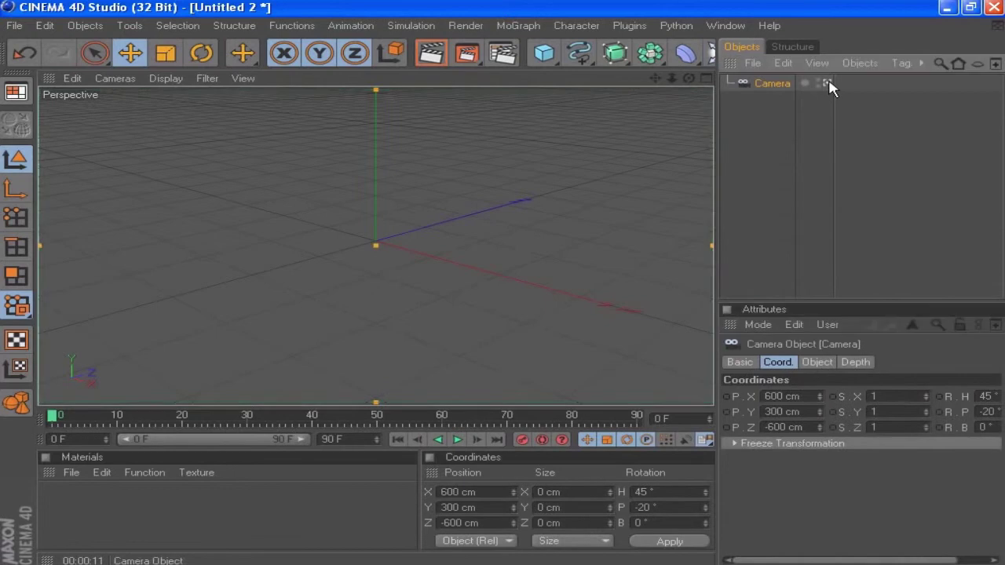
drag(805, 497, 768, 497)
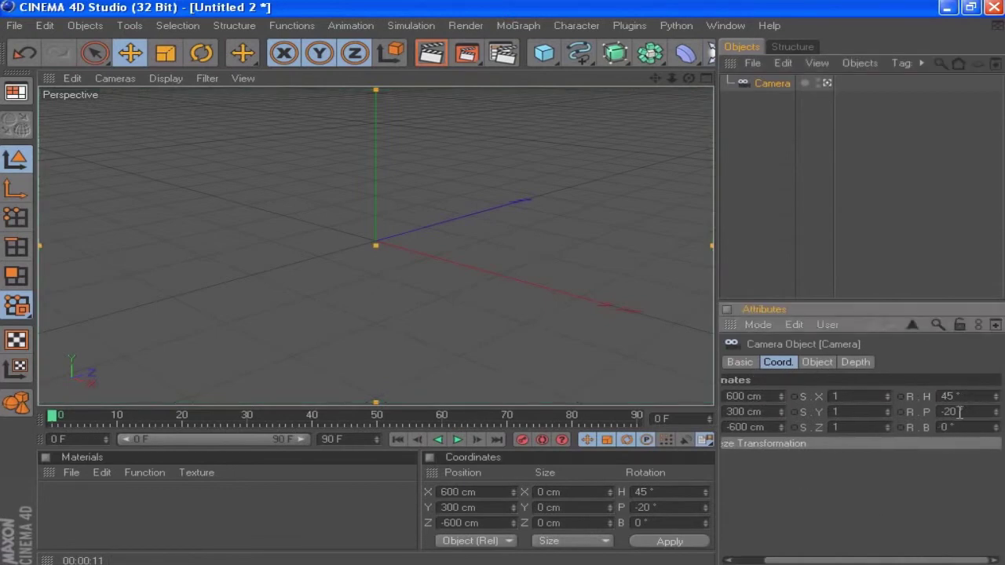
double_click(972, 400)
text(15)
key(Return)
double_click(971, 411)
text(0)
key(Return)
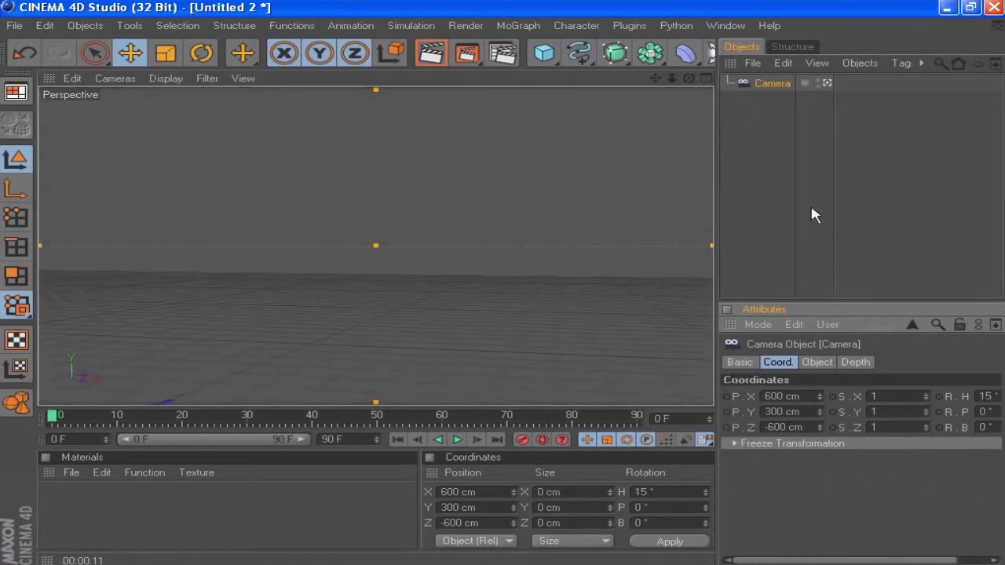
Position the camera at X 660 cm, Y 30 cm and Z -1200 cm.
double_click(800, 396)
text(600)
double_click(801, 411)
text(30)
key(Return)
double_click(800, 427)
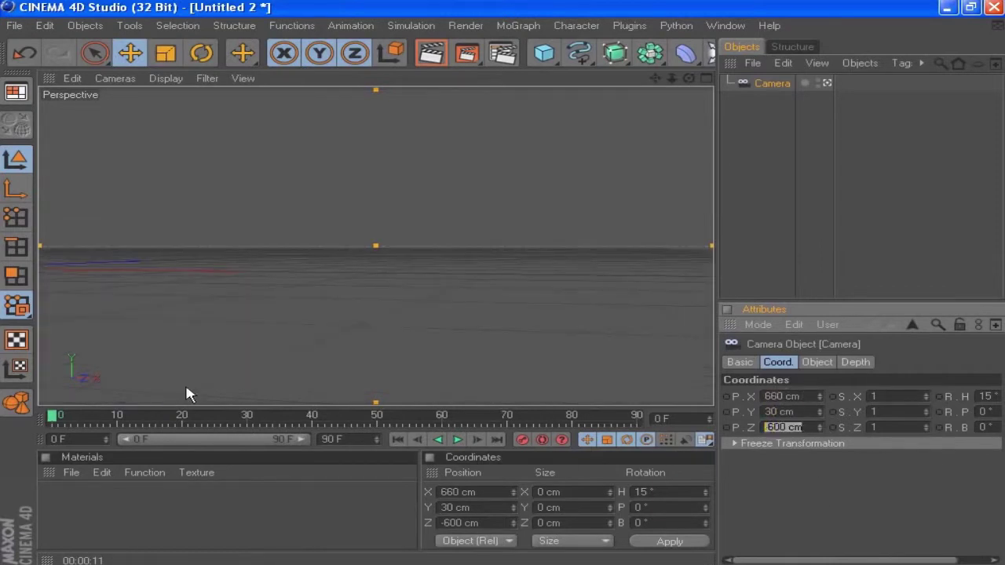
text(-20)
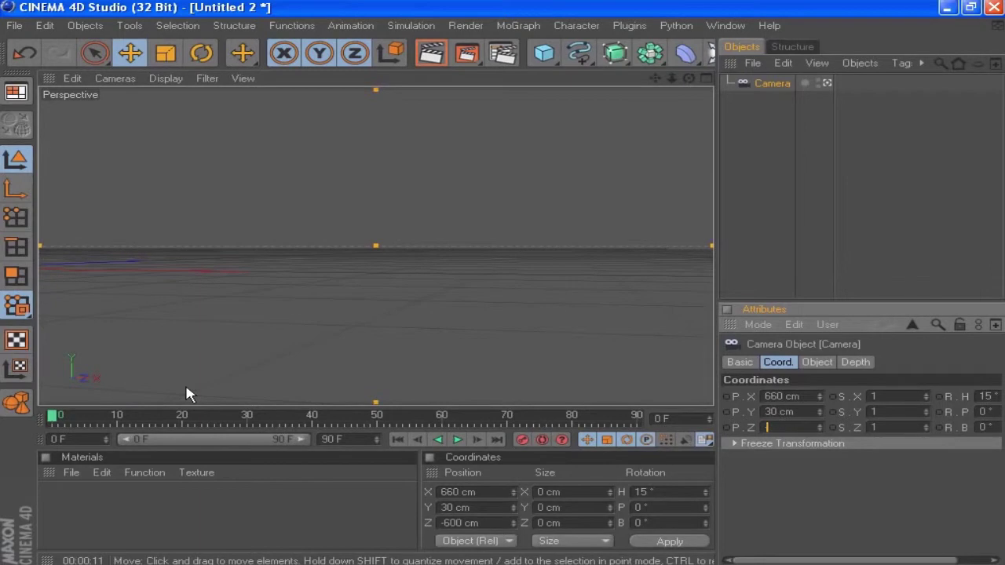
key(Return)
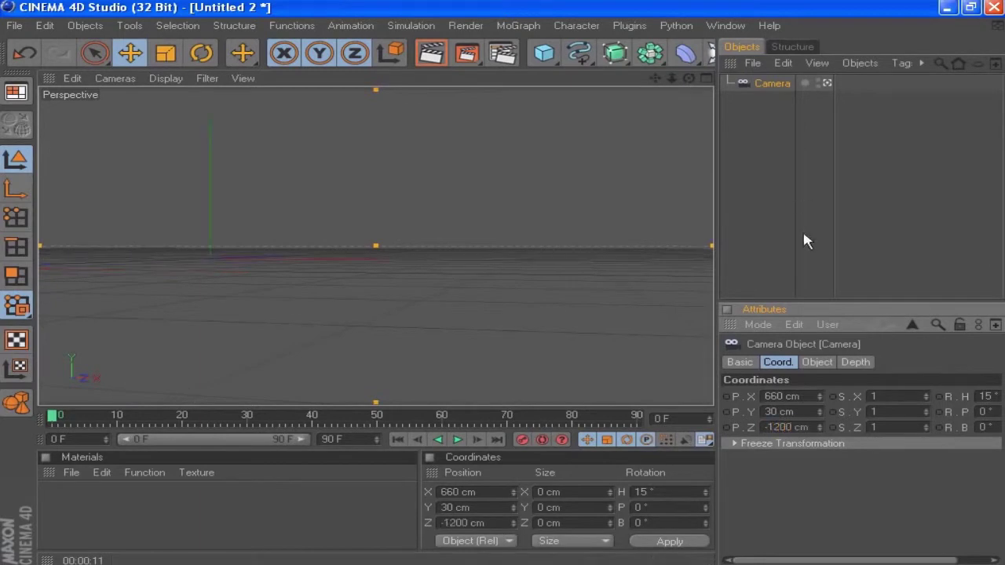
click(789, 255)
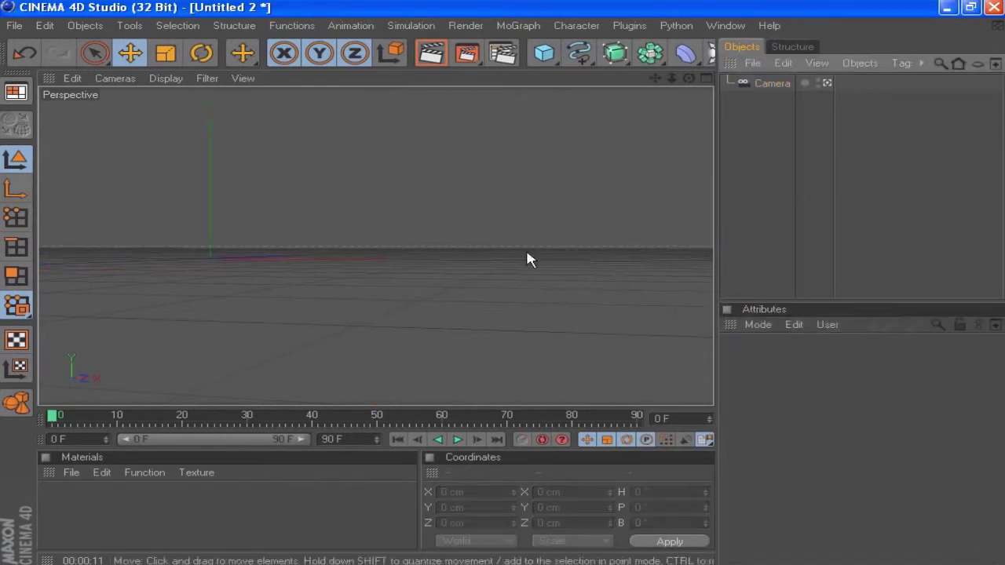
Add a plane as the floor and lower it to Y -223 cm.
drag(581, 57, 576, 6)
drag(546, 76, 714, 104)
drag(209, 215, 208, 298)
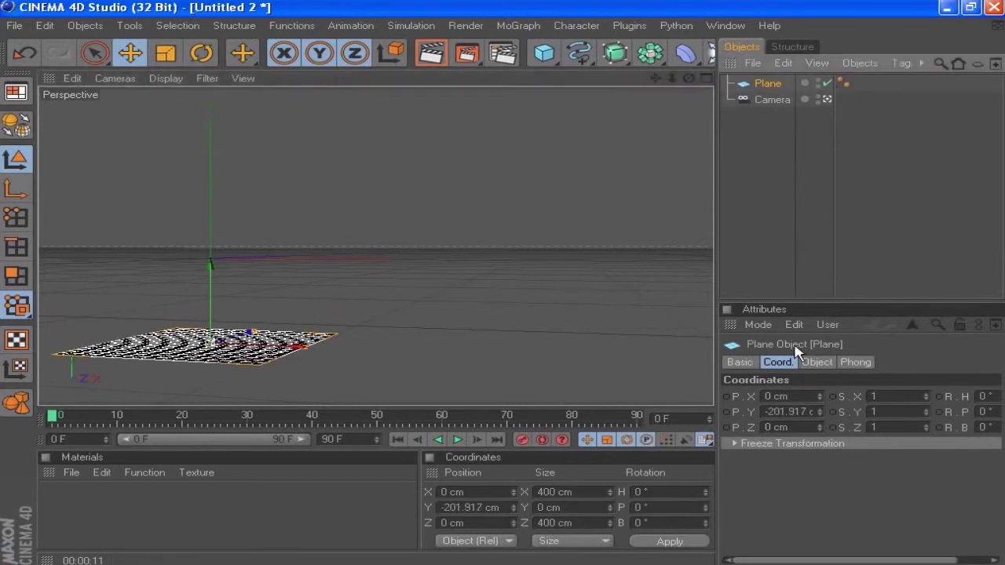
click(761, 412)
text(-)
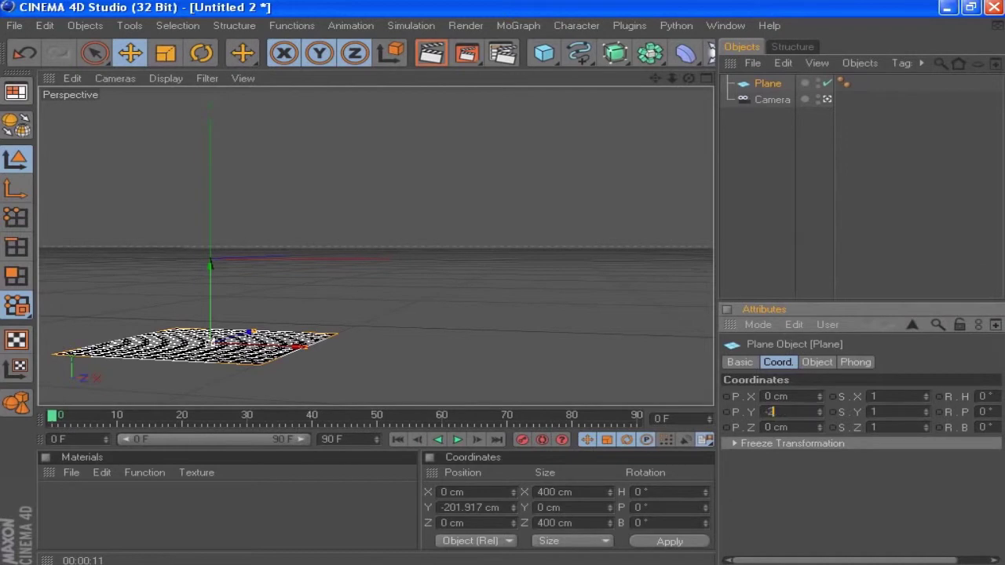
text(223)
key(Return)
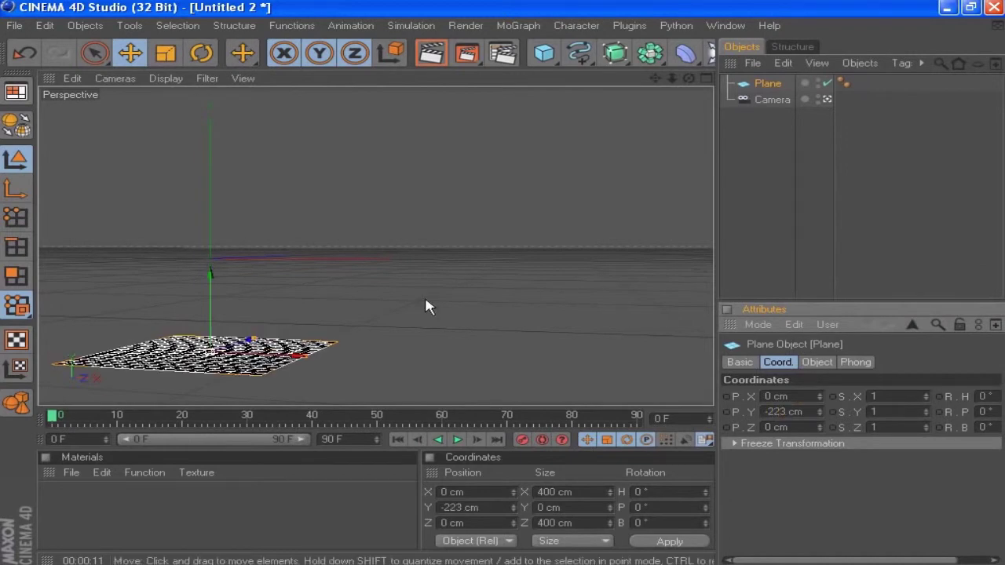
Enlarge the floor plane to about 2732 by 1611 cm at X about 191 cm, with one width and one height segment.
drag(298, 361, 397, 317)
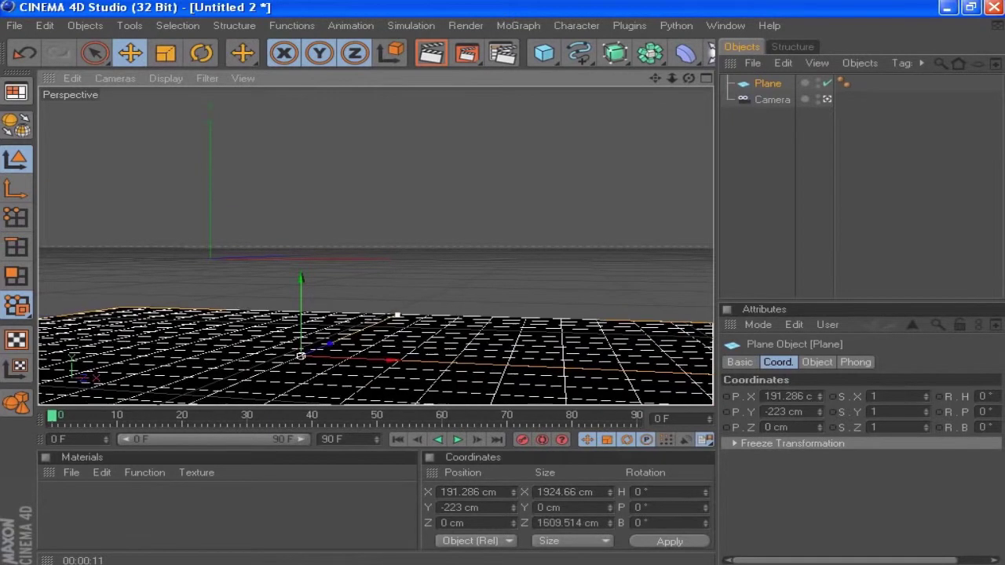
click(814, 363)
text(1)
key(Tab)
text(1)
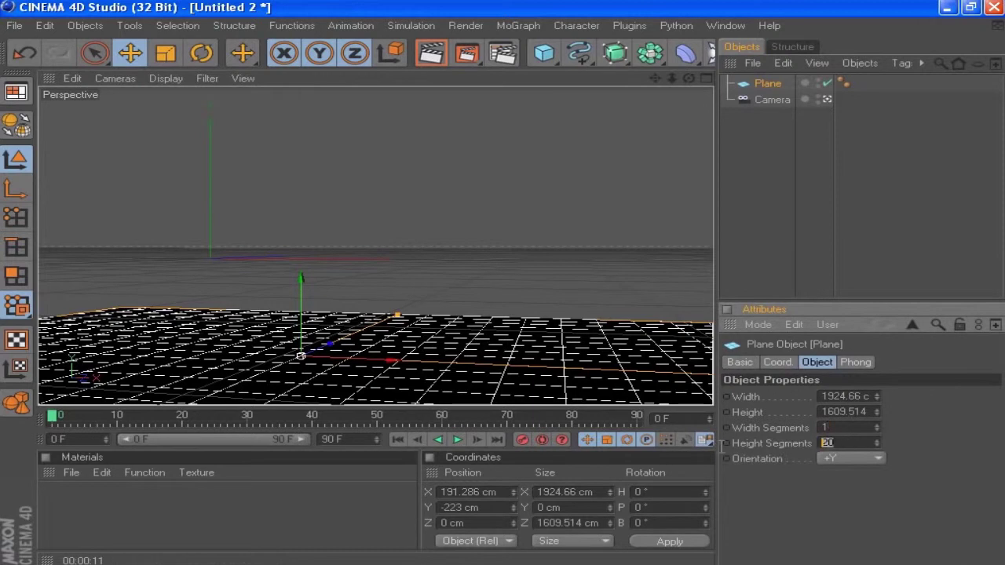
key(Return)
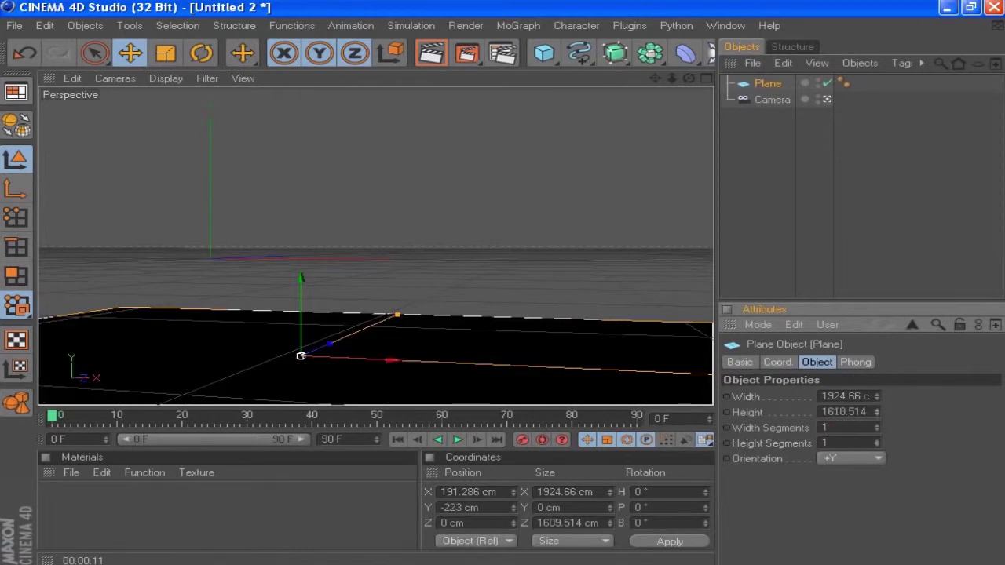
drag(876, 399, 904, 391)
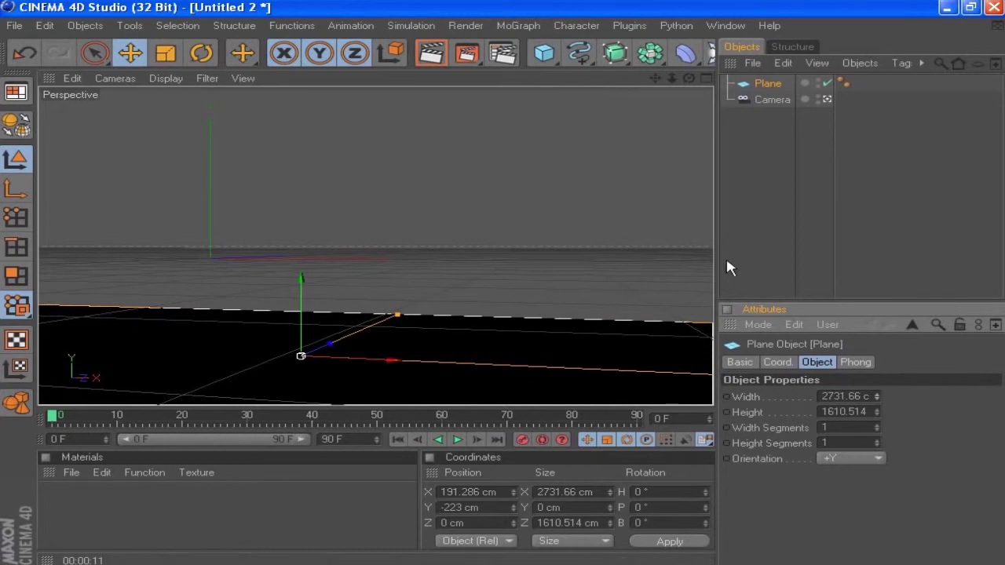
Duplicate the floor plane and raise the copy to Y 350 cm as a ceiling.
click(778, 91)
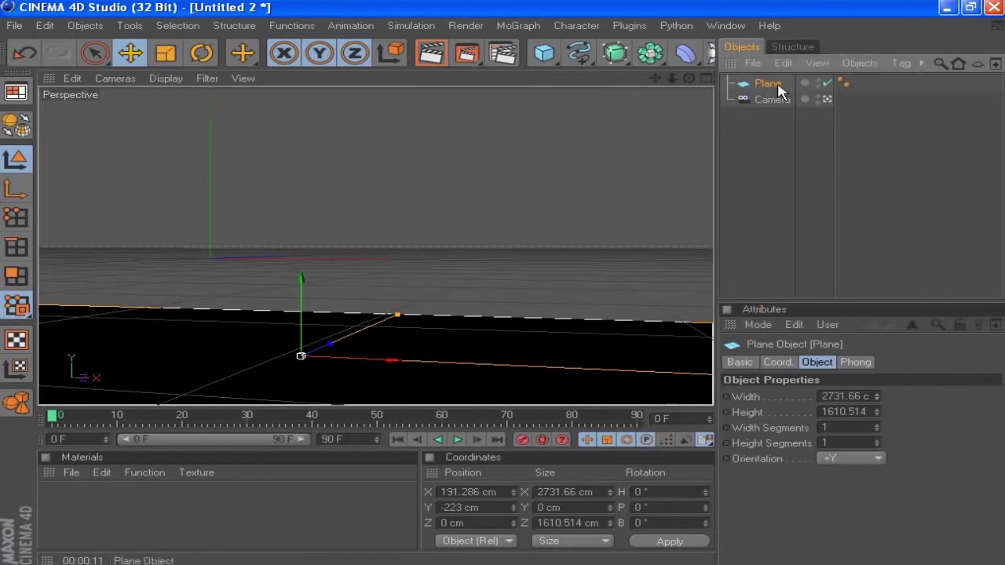
key(ctrl+c)
key(ctrl+v)
drag(303, 297, 302, 74)
click(777, 362)
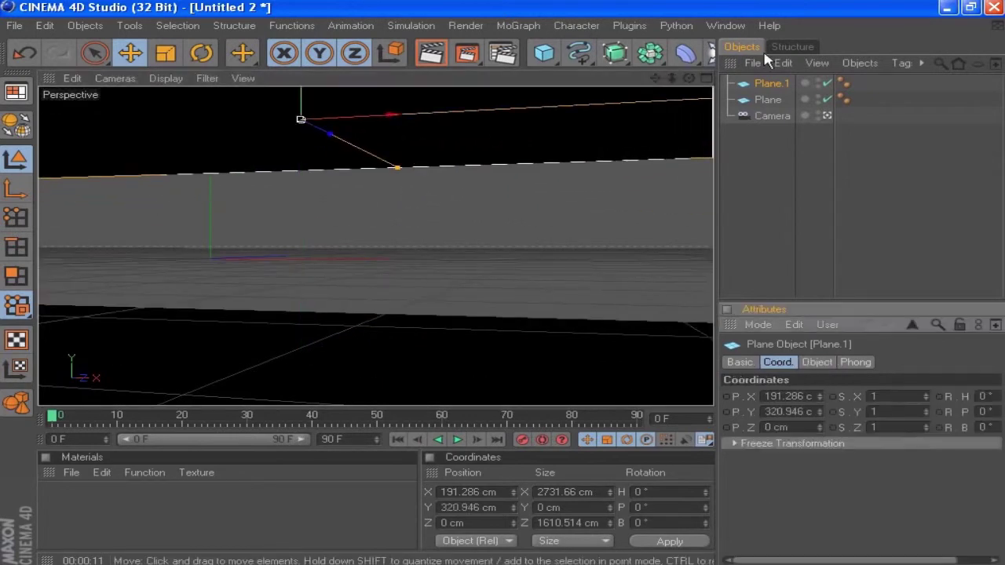
double_click(767, 411)
text(3)
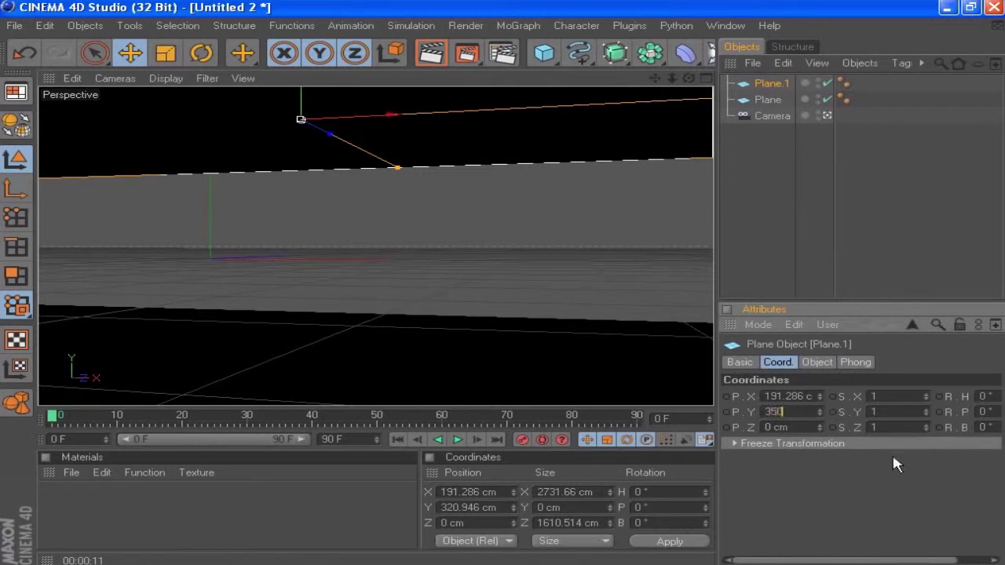
text(50)
key(Return)
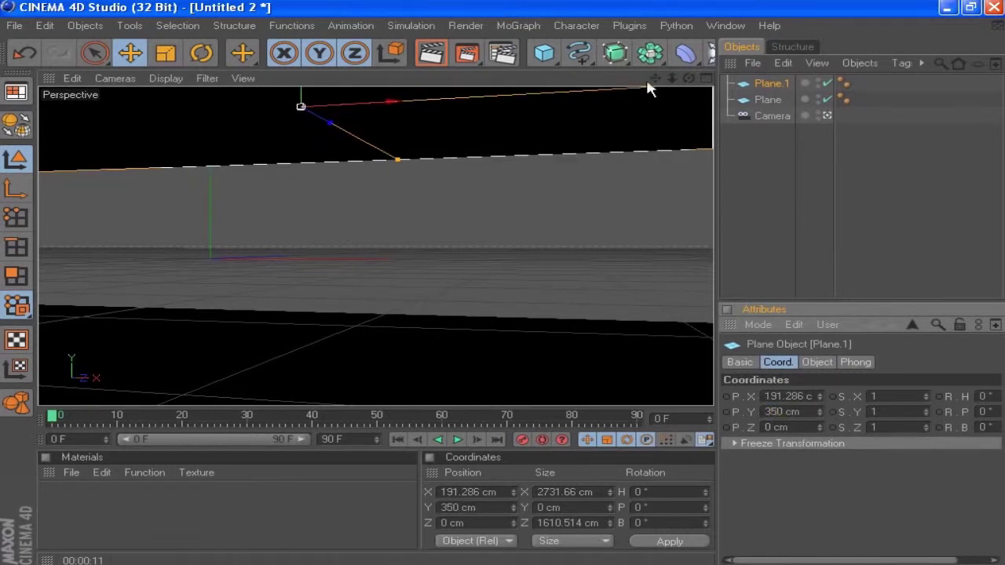
Add a third plane with +Z orientation and set its width and height segments to 1.
drag(543, 53, 677, 100)
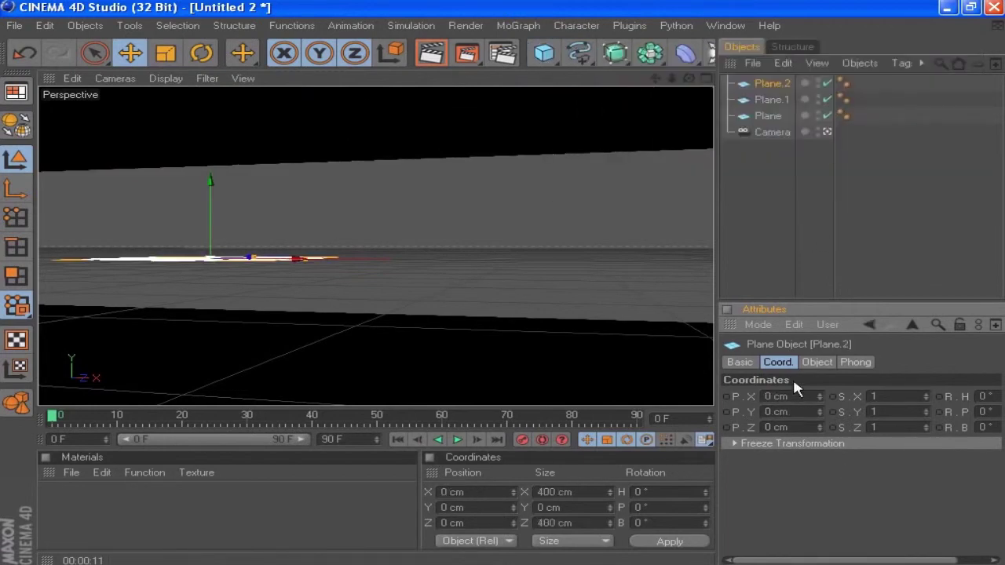
click(817, 363)
click(871, 458)
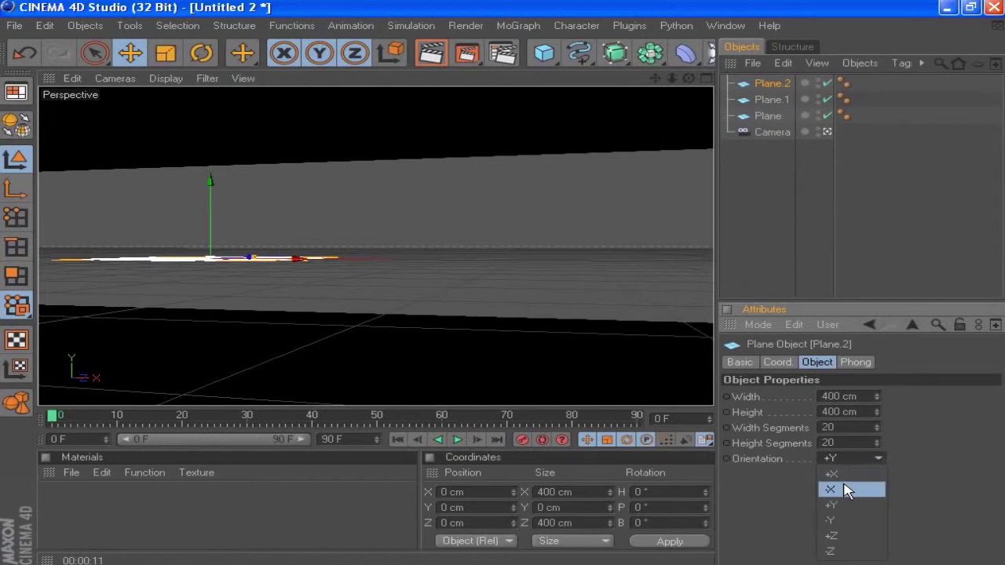
click(838, 538)
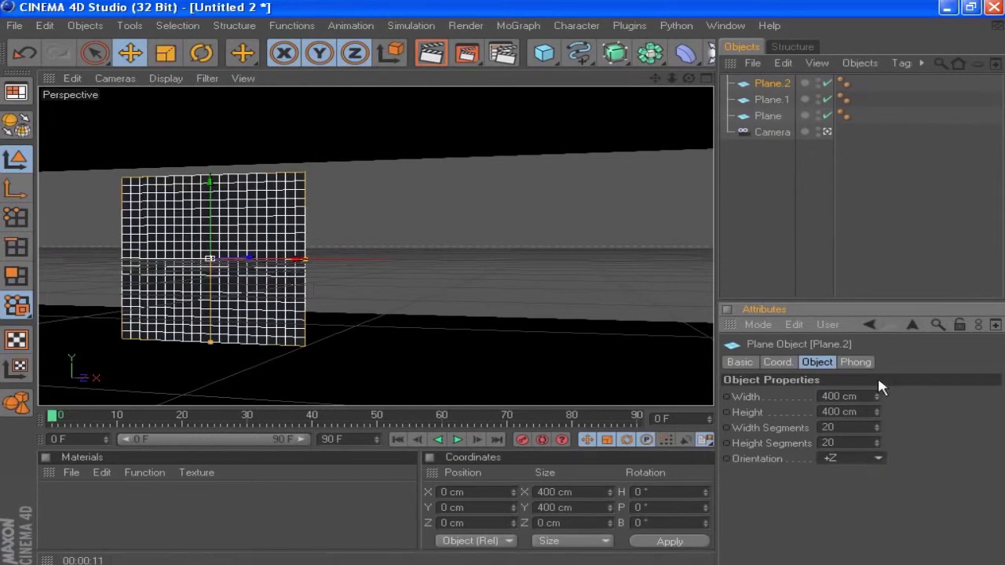
click(761, 364)
click(818, 364)
text(1)
key(Tab)
text(1)
key(Return)
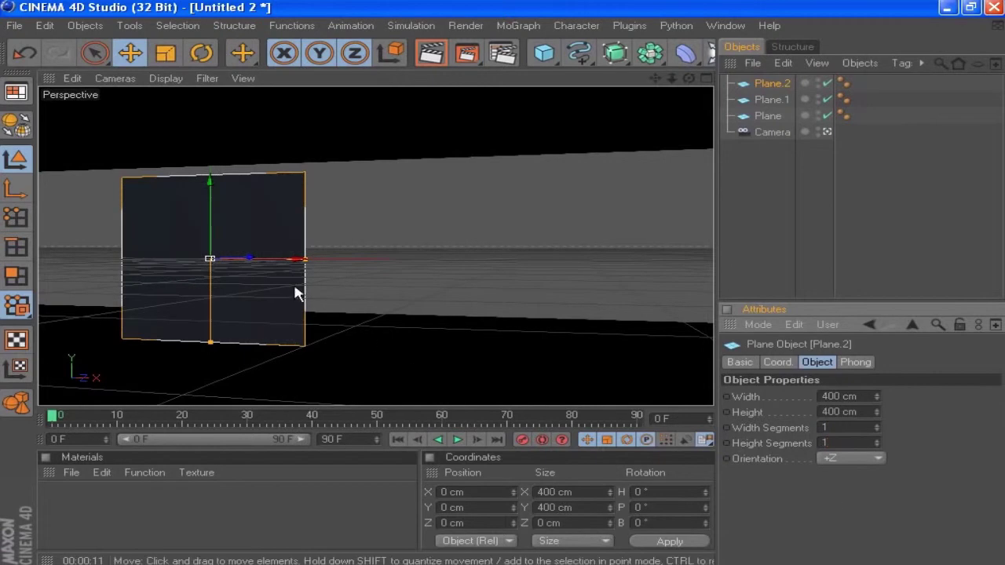
Resize the upright plane to about 2318 cm wide and 656 cm high, and raise it to Y about 103 cm.
drag(305, 259, 711, 261)
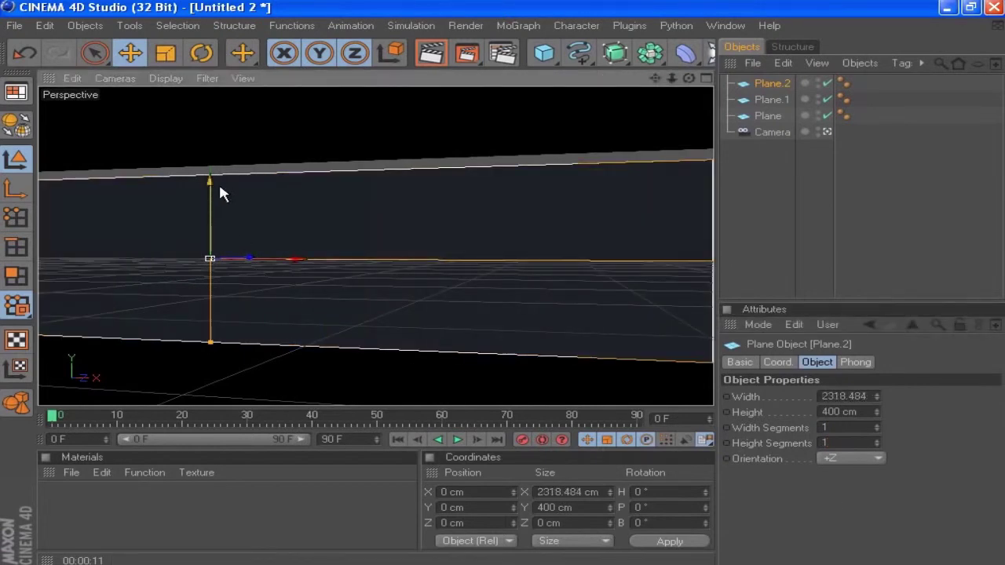
drag(876, 412, 883, 393)
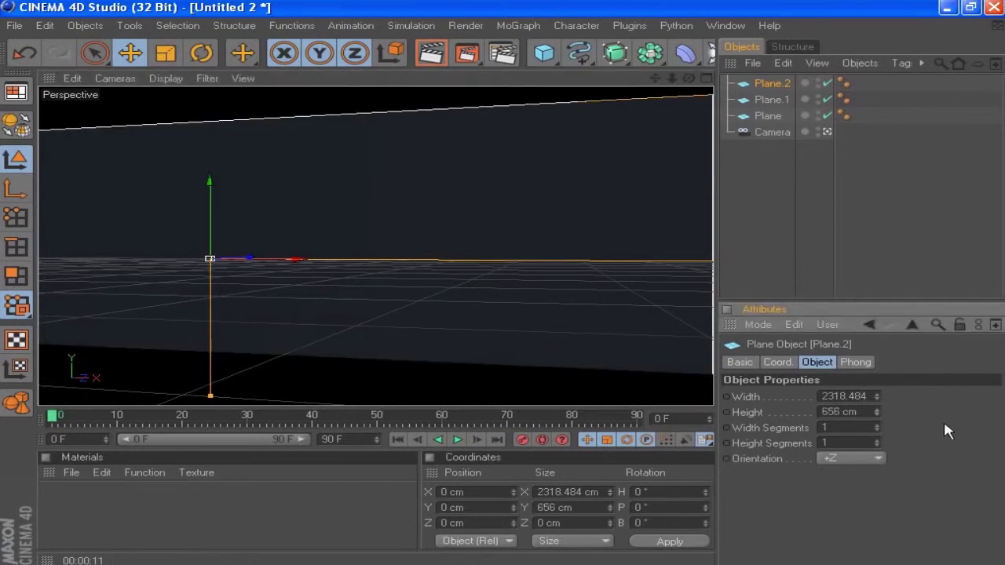
mouse_move(208, 197)
mouse_down()
mouse_move(211, 177)
mouse_move(216, 196)
mouse_up()
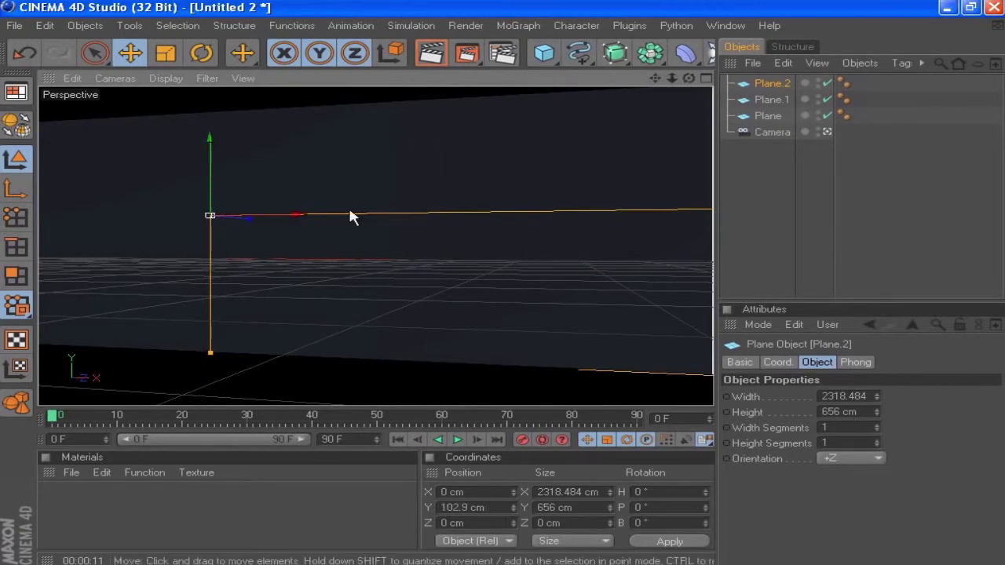
Move the upright plane to Z 1000 cm to form the back wall.
click(705, 79)
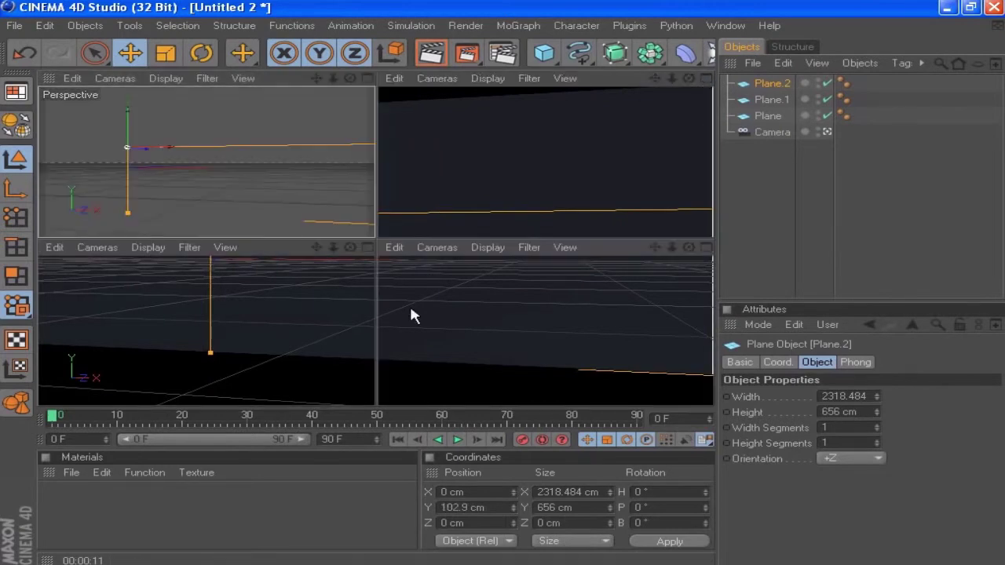
click(776, 362)
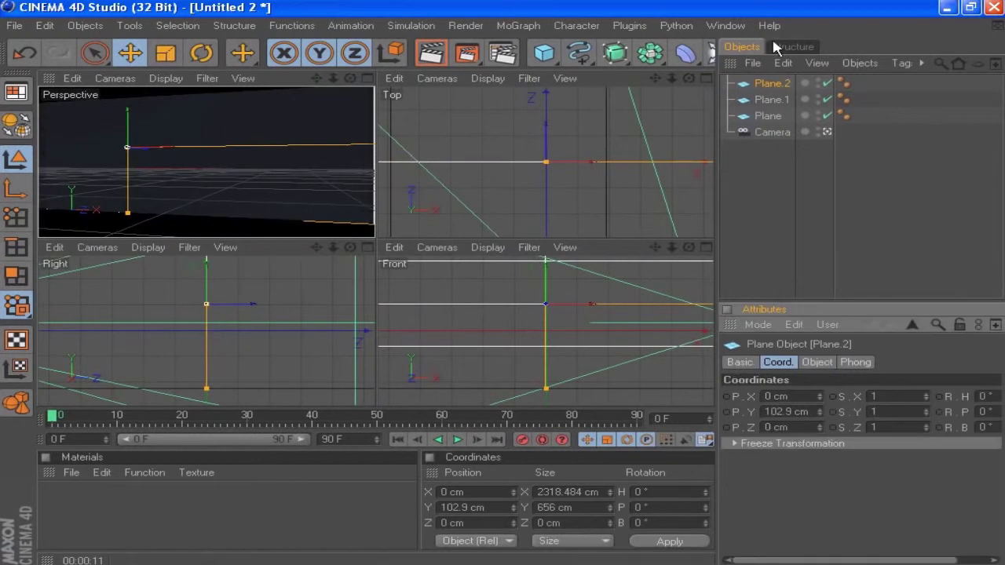
click(367, 78)
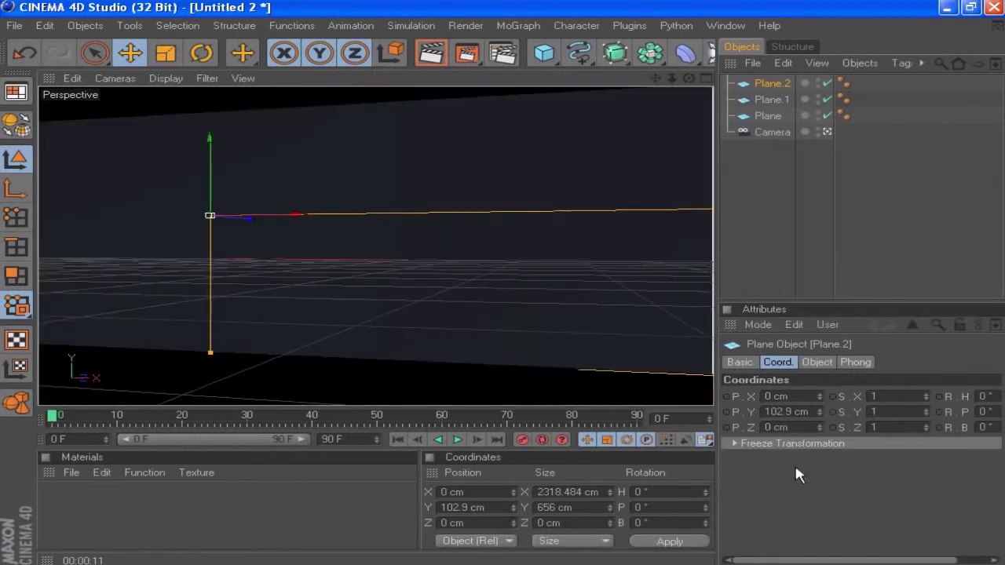
click(799, 427)
text(-1000)
key(Return)
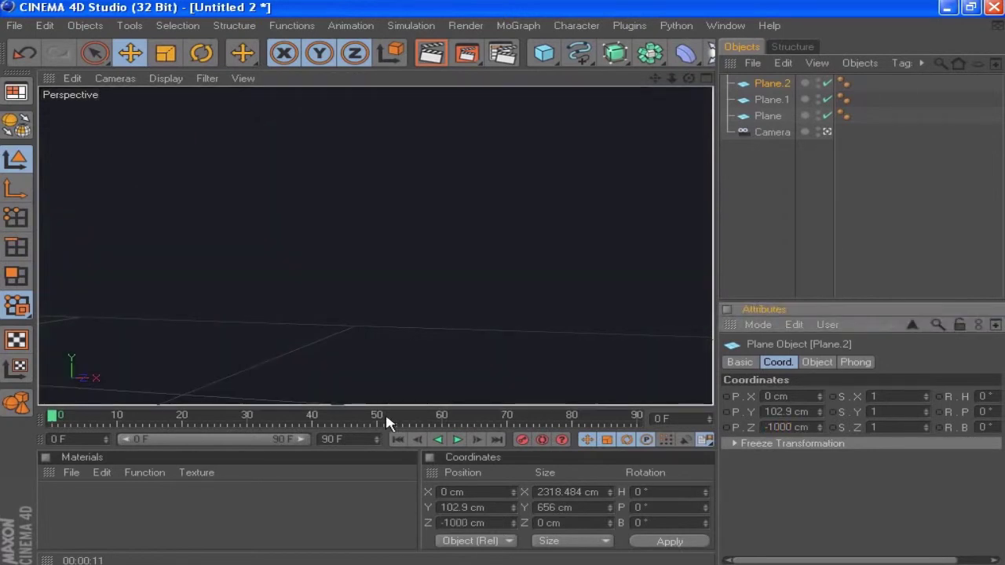
key(Return)
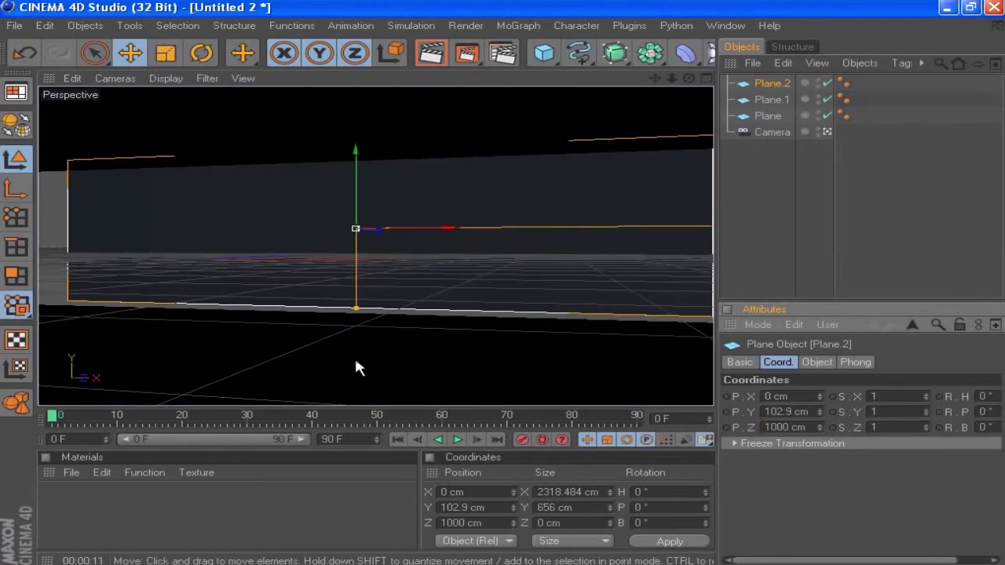
Shift the back wall plane to about X -227 cm and Y 62 cm, and widen it to about 2637 cm.
drag(437, 230, 372, 229)
drag(651, 226, 705, 226)
drag(298, 184, 298, 193)
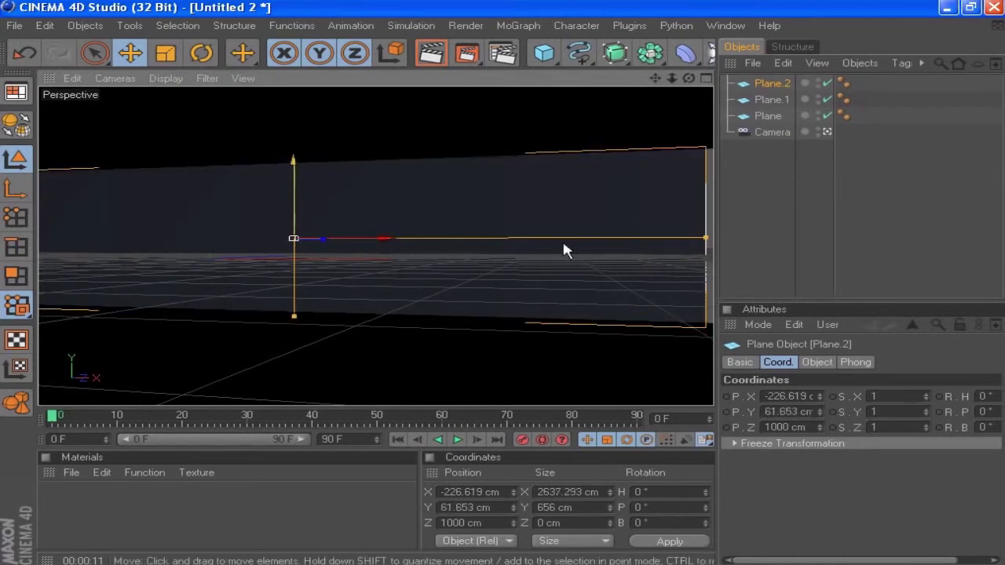
Enlarge the back wall plane to about 2901 by 701 cm and shift it to X about -197 cm.
click(816, 362)
drag(877, 413, 877, 402)
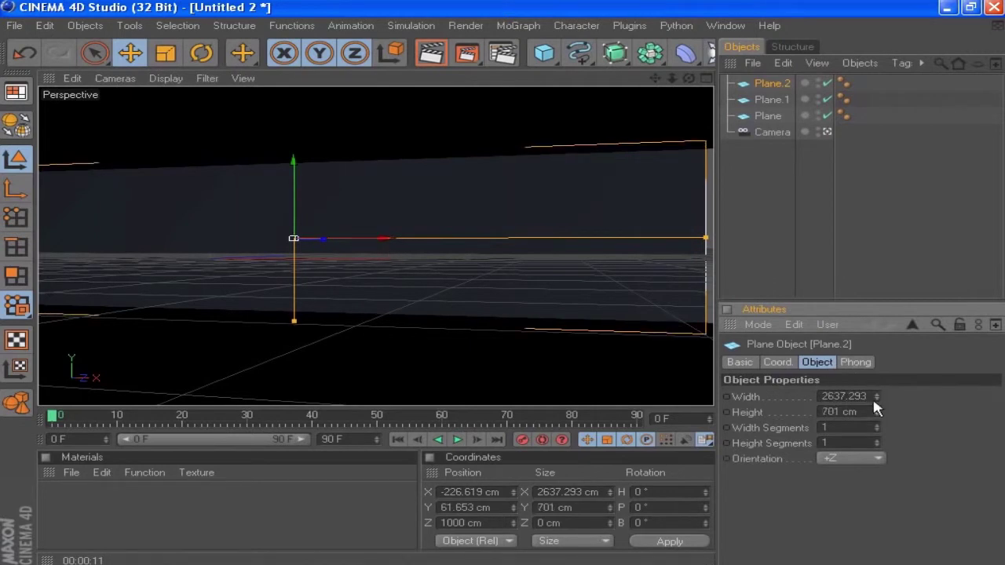
drag(878, 398, 877, 388)
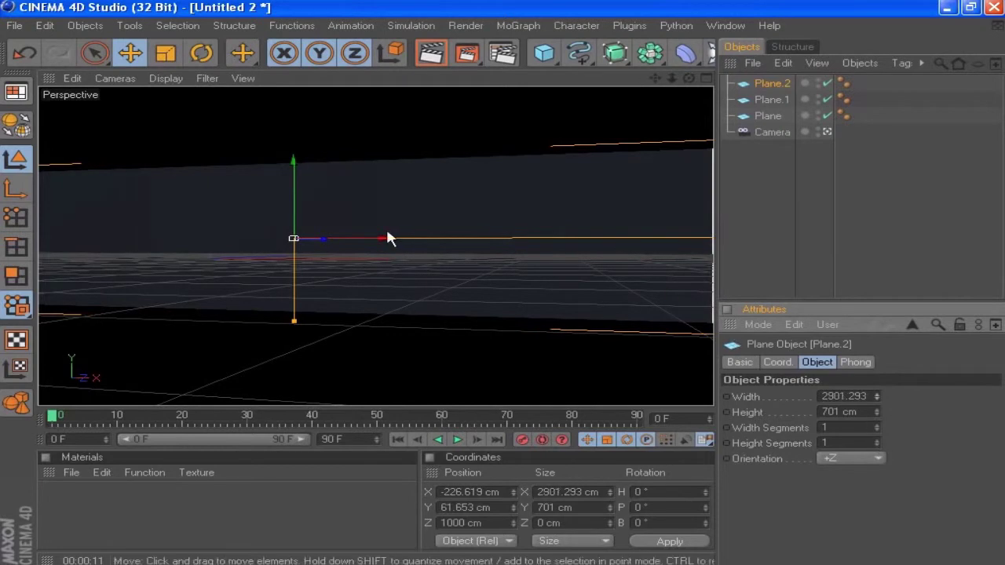
drag(386, 238, 396, 240)
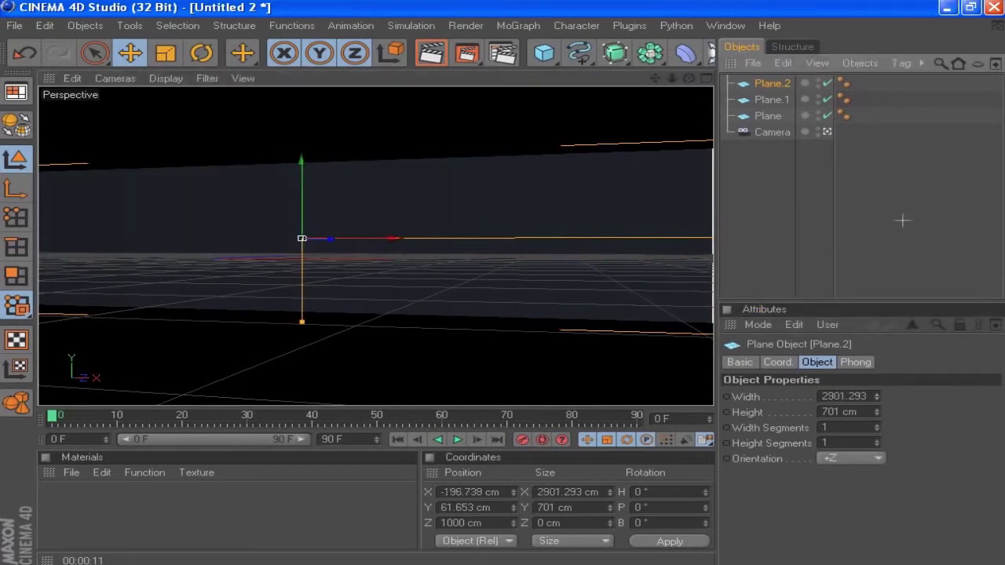
click(901, 220)
Deselect all planes and create two new materials.
click(318, 362)
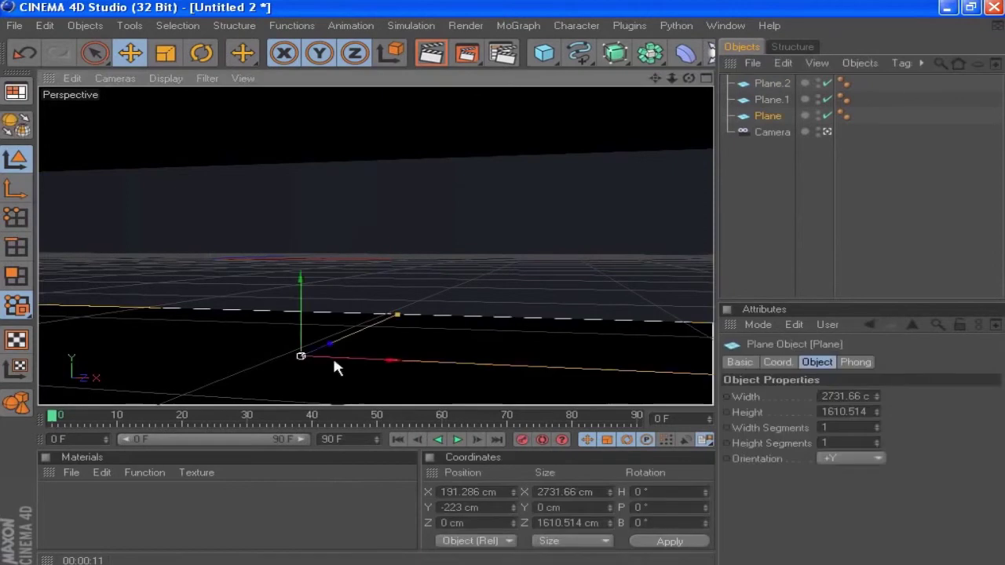
click(828, 221)
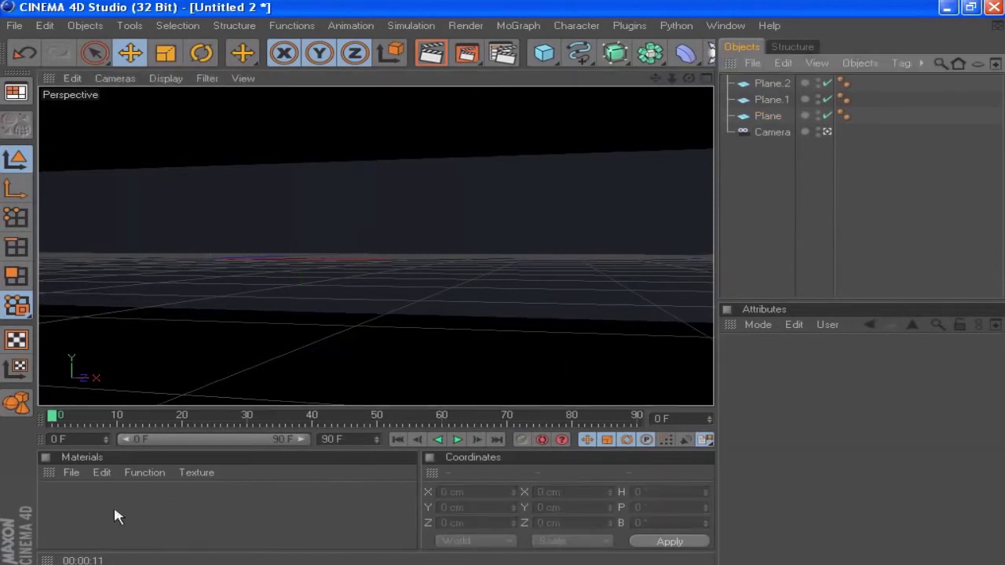
double_click(84, 504)
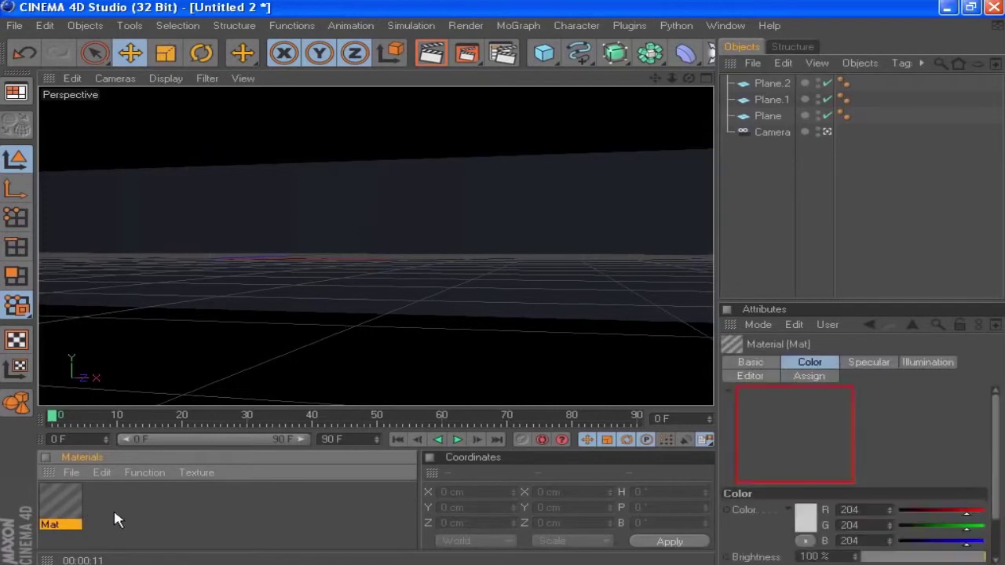
double_click(114, 510)
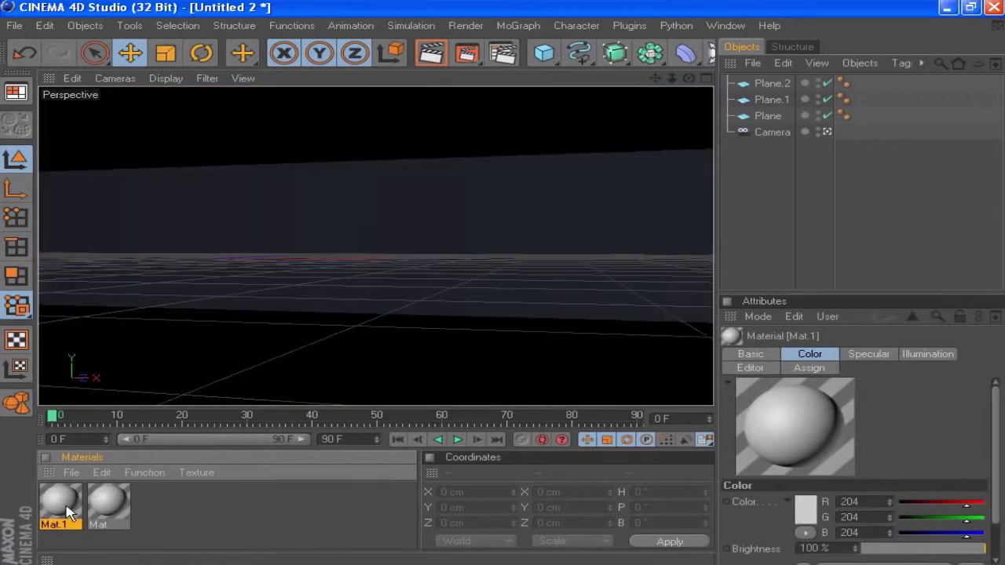
Set the color of the Mat.1 material to RGB 233, 243, 245.
double_click(61, 506)
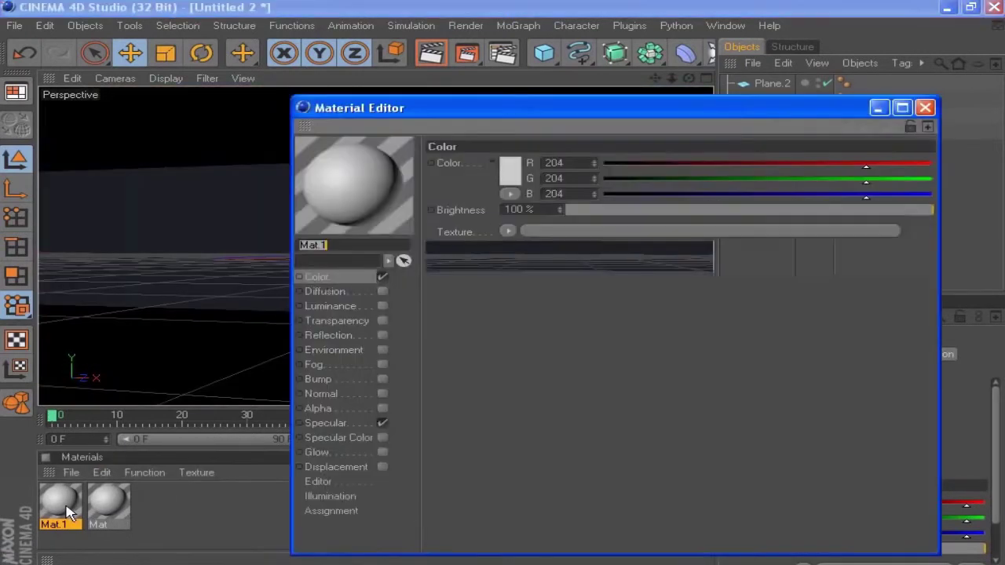
click(510, 173)
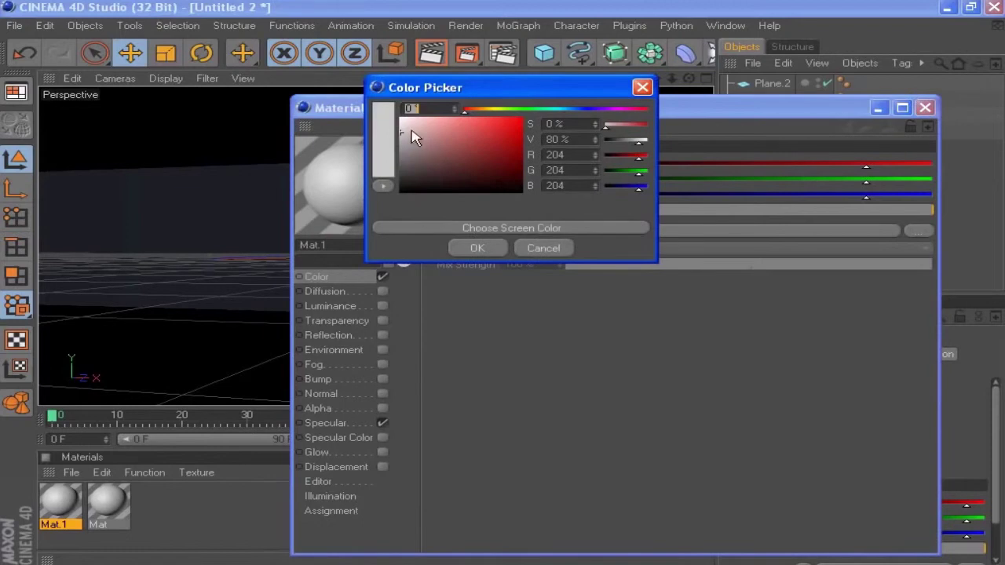
click(580, 155)
text(233)
click(574, 170)
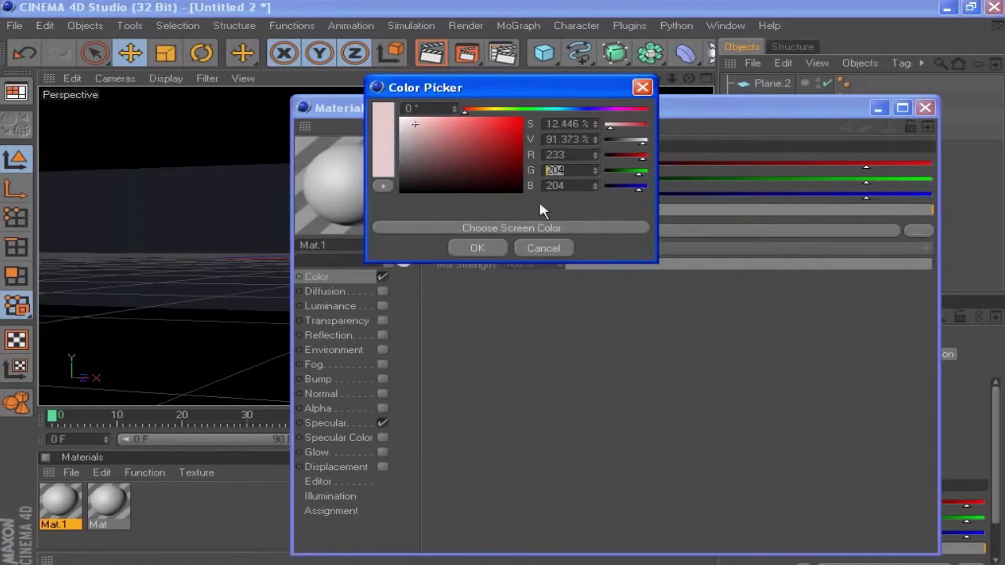
text(243)
click(573, 185)
text(2)
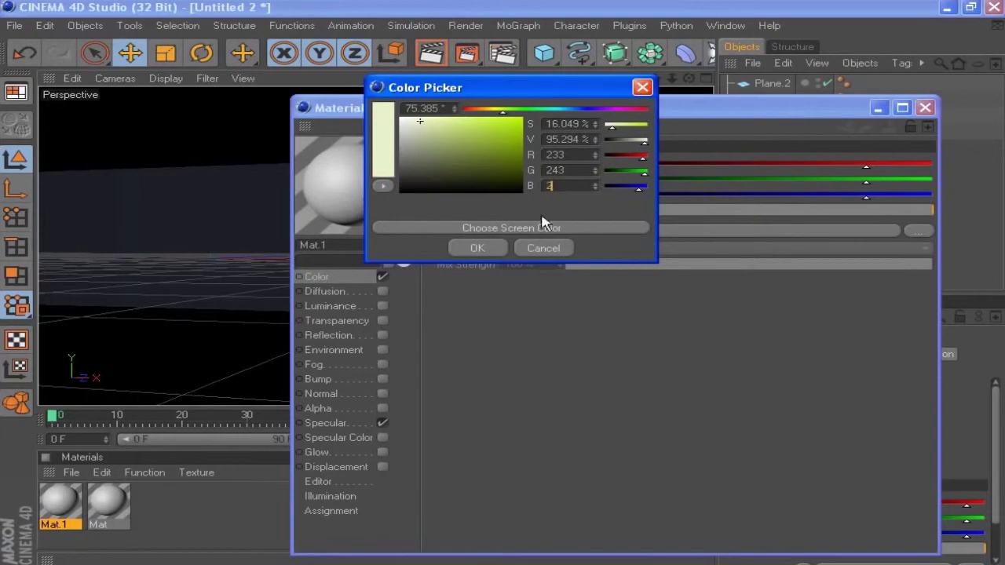
text(45)
key(Return)
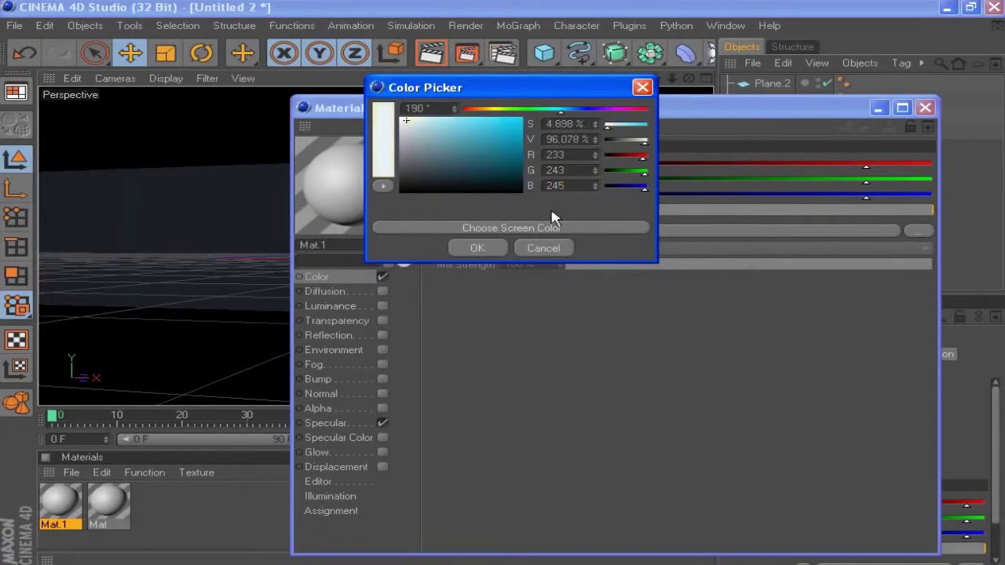
click(490, 247)
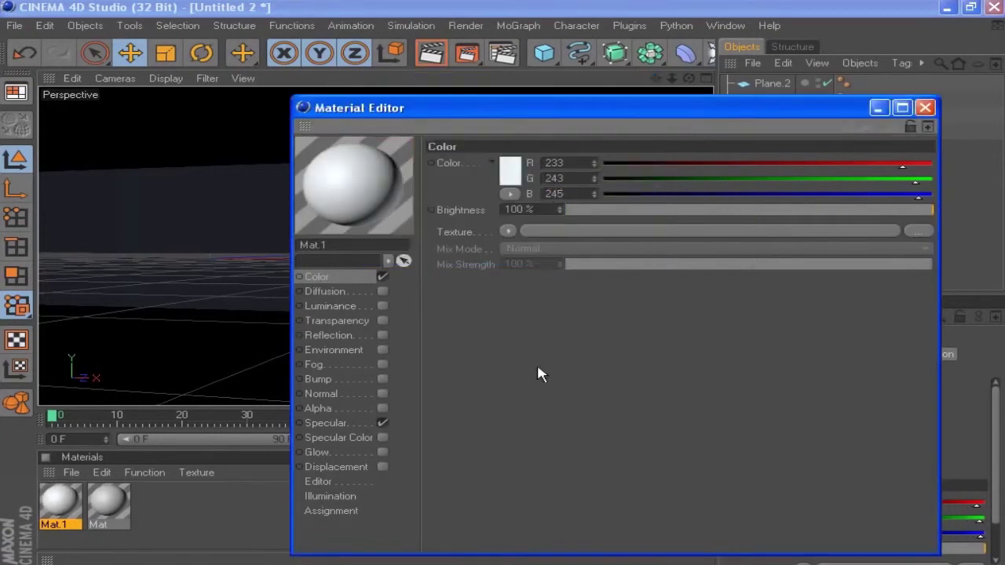
Enable reflection on Mat.1 with a Fresnel texture, 0% brightness and 20% mix strength.
click(382, 335)
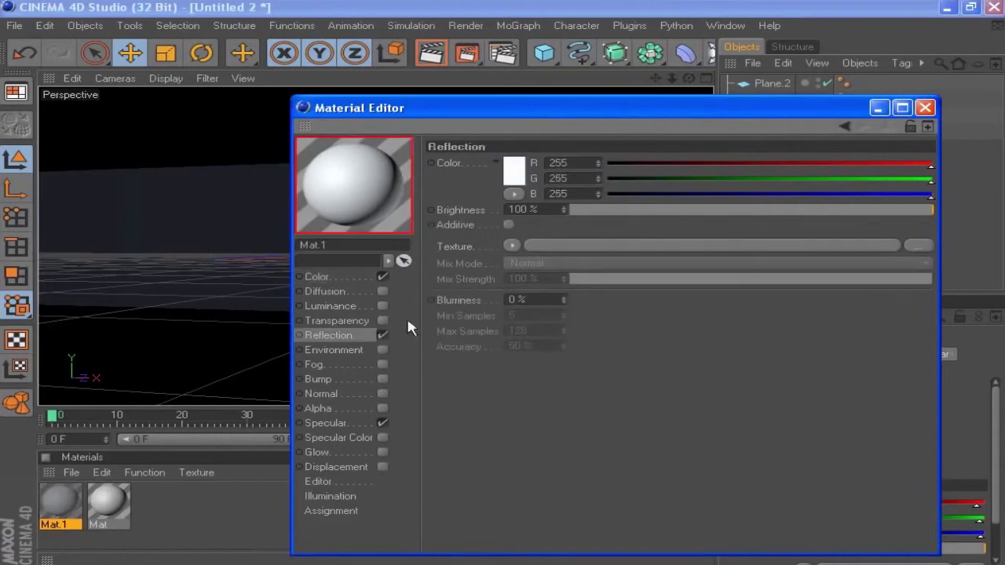
click(515, 247)
click(541, 365)
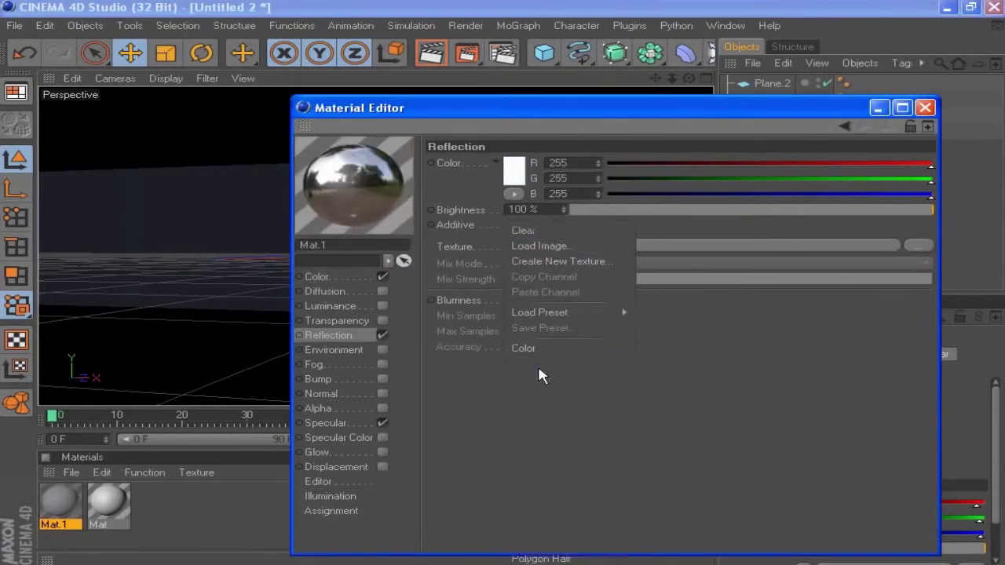
click(545, 210)
text(0)
key(Return)
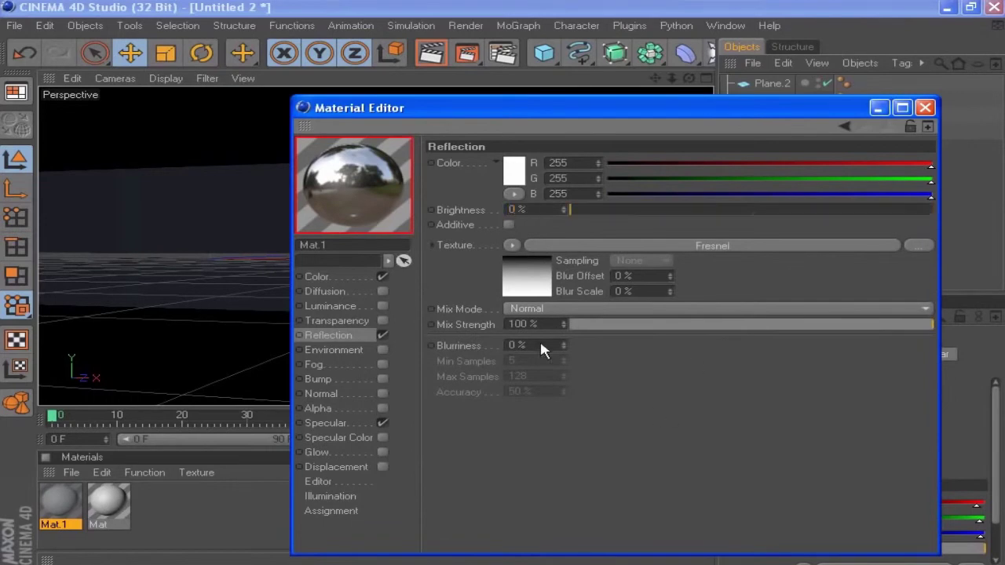
click(543, 324)
text(20)
key(Return)
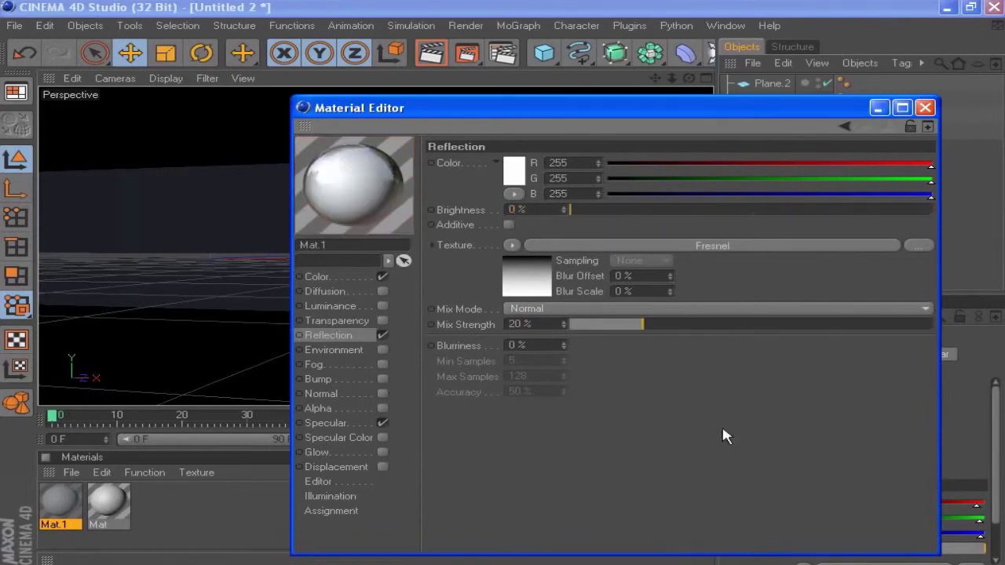
Set the Mat.1 specular highlight to 40% width and 30% height, and close the material's settings.
click(323, 423)
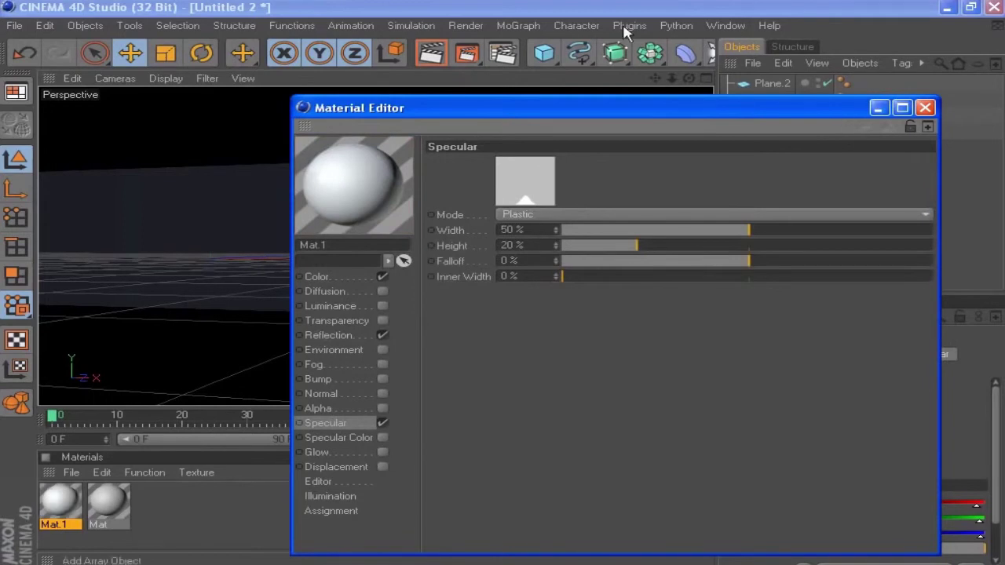
double_click(520, 229)
text(40)
key(Tab)
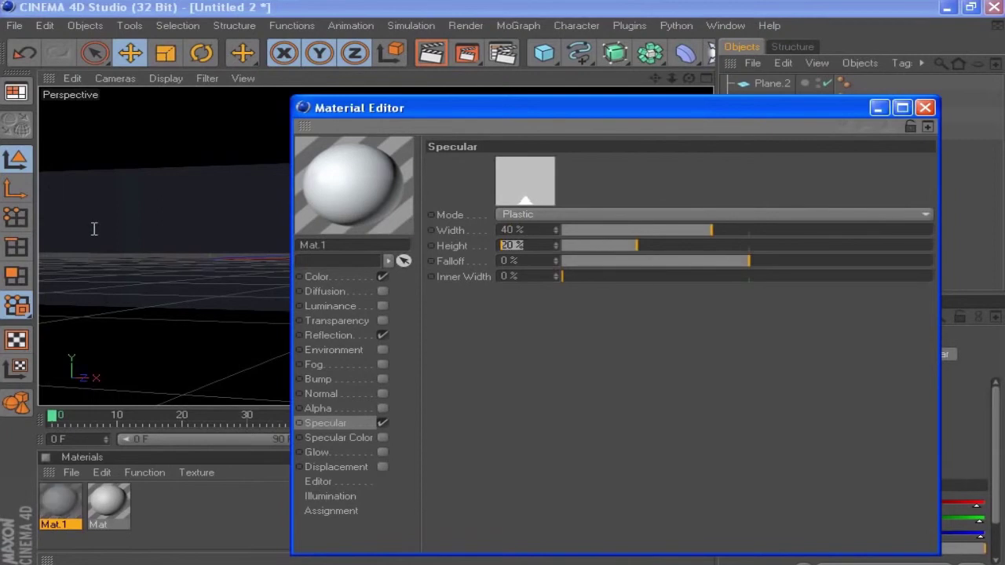
text(30)
key(Return)
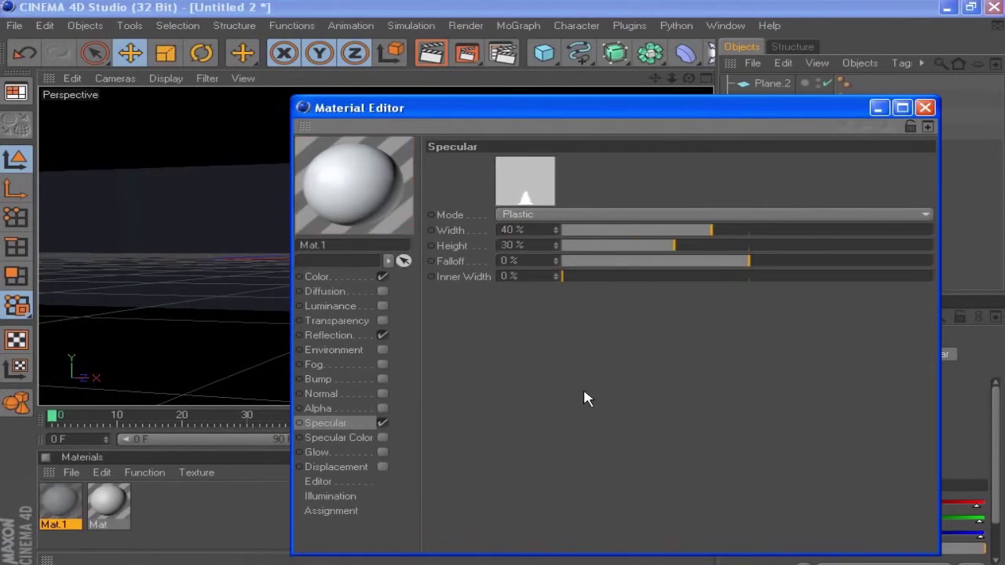
click(620, 318)
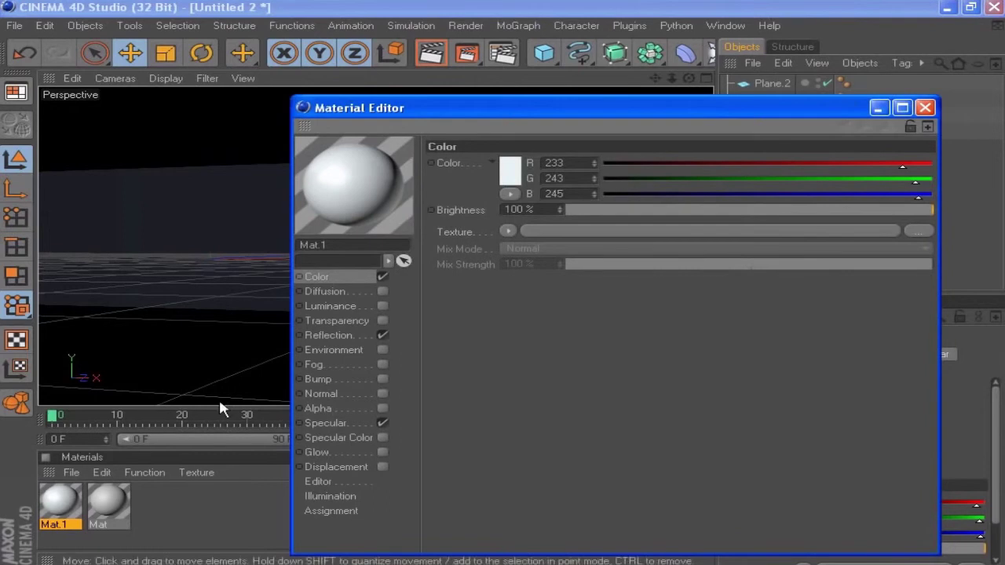
click(925, 107)
Set the color of the Mat material to white, RGB 255, 255, 255.
click(108, 502)
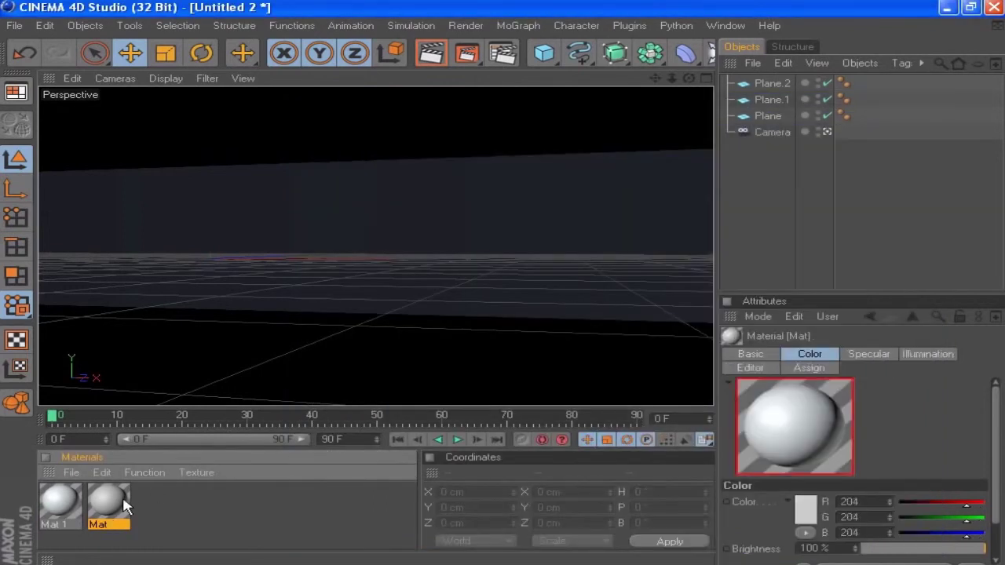
double_click(103, 508)
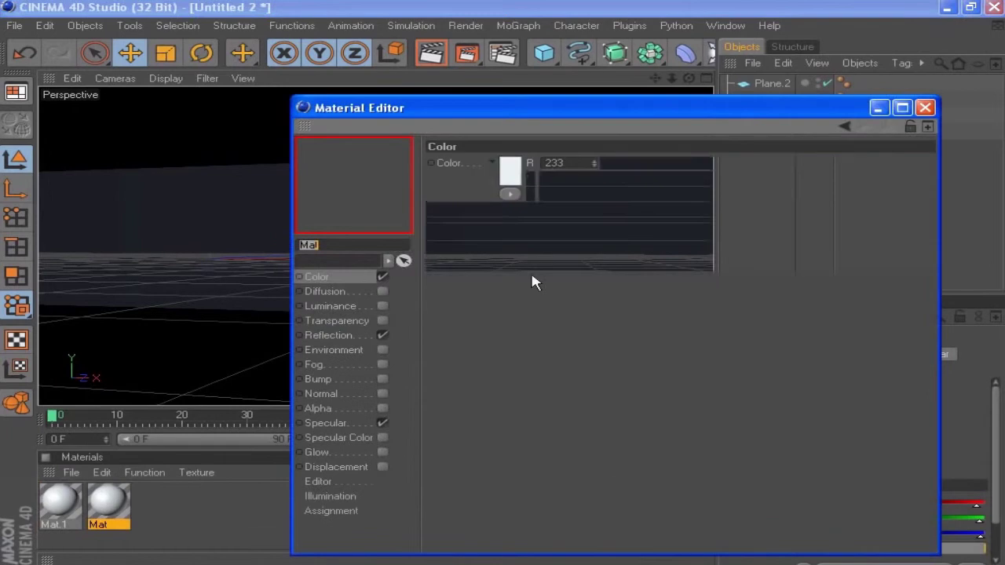
click(512, 168)
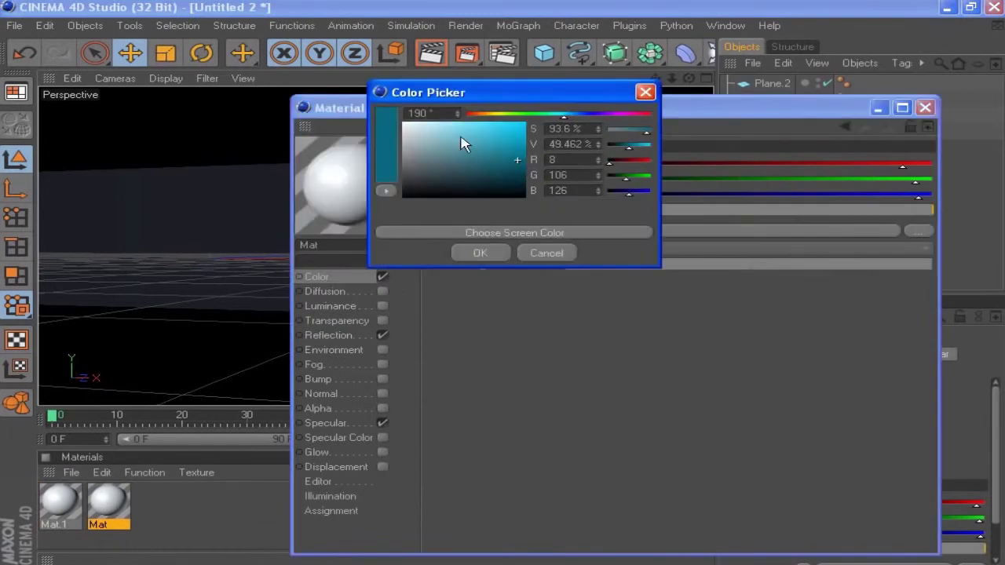
click(480, 251)
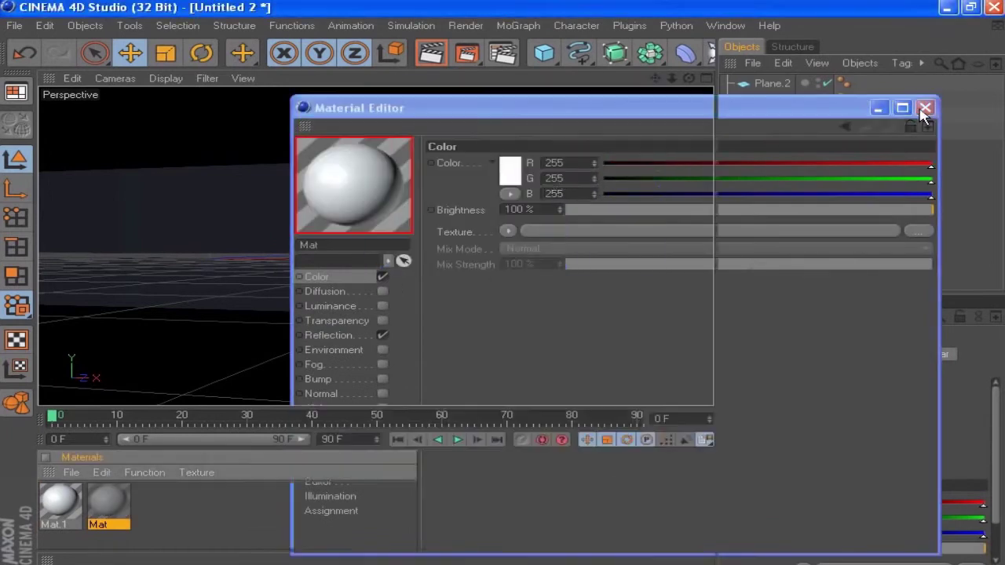
click(925, 109)
Apply the Mat.1 and Mat materials to the room's three planes, with Mat.1 on the back wall.
click(63, 506)
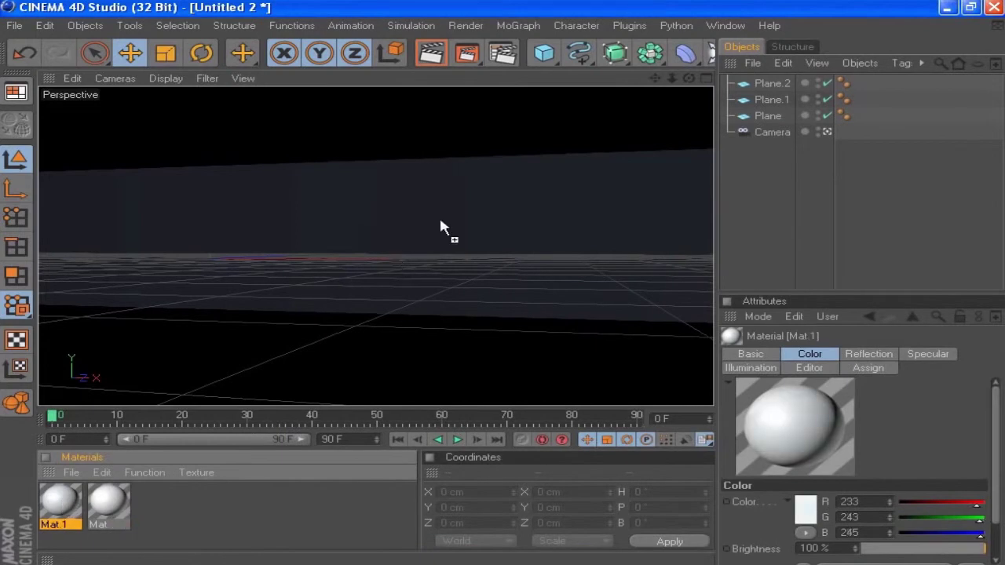
drag(440, 222, 440, 223)
drag(275, 364, 275, 364)
drag(113, 506, 307, 140)
click(792, 169)
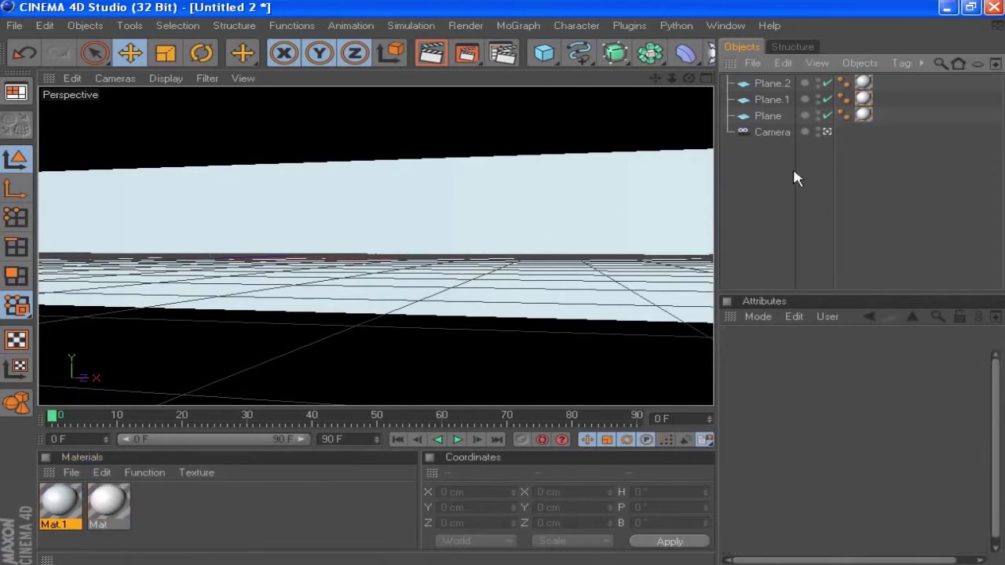
Render the perspective view to check the materials on the room's planes.
click(763, 115)
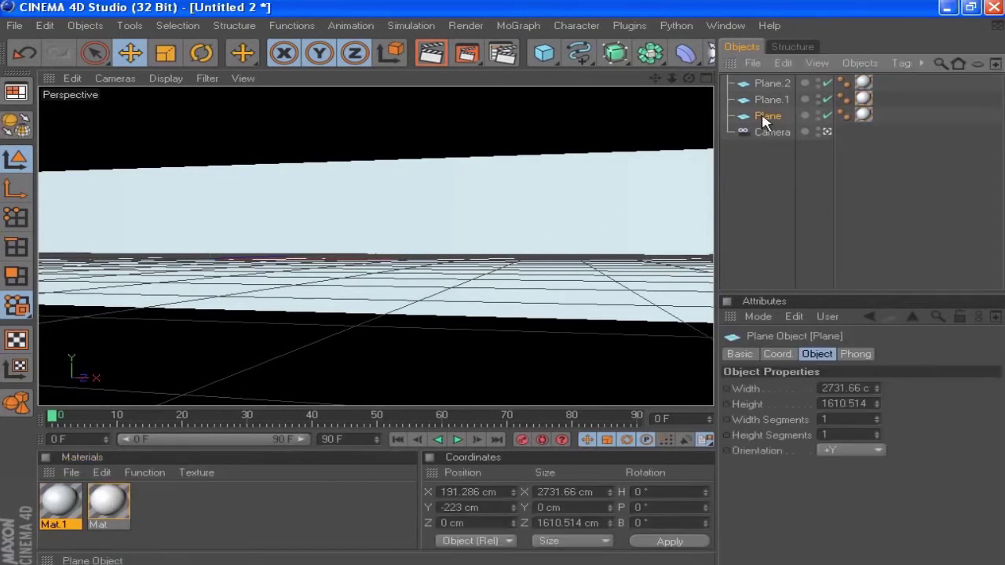
click(769, 198)
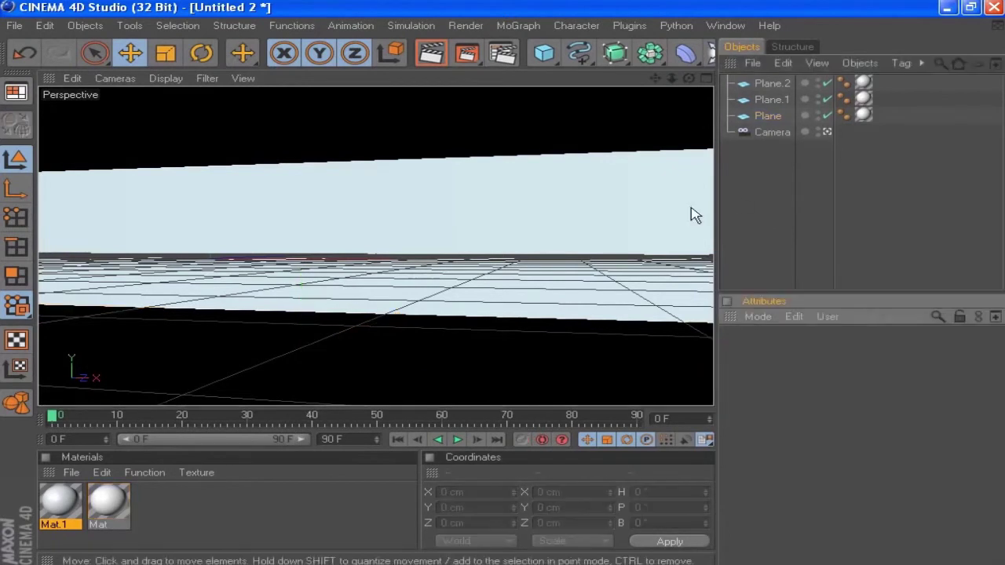
click(430, 52)
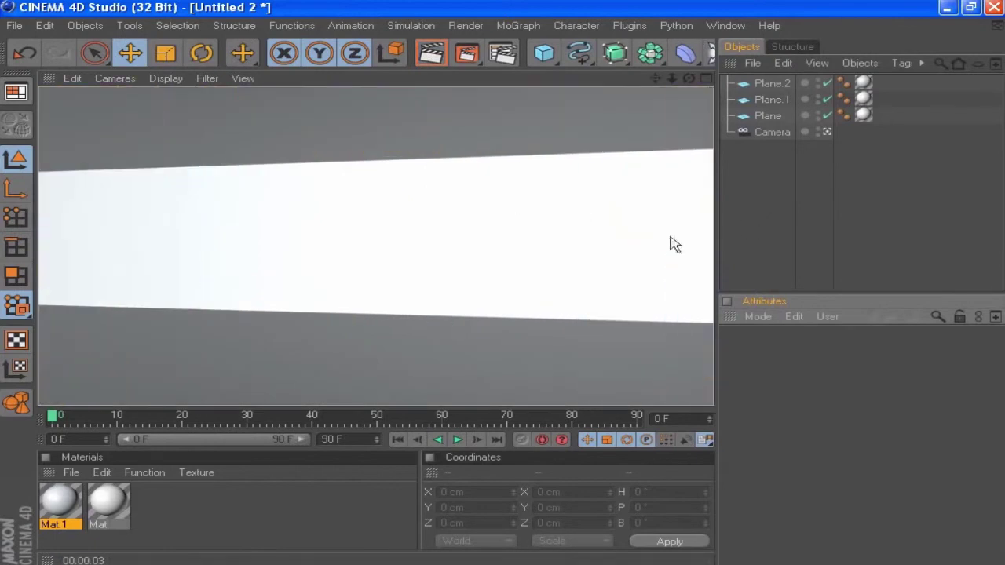
click(792, 223)
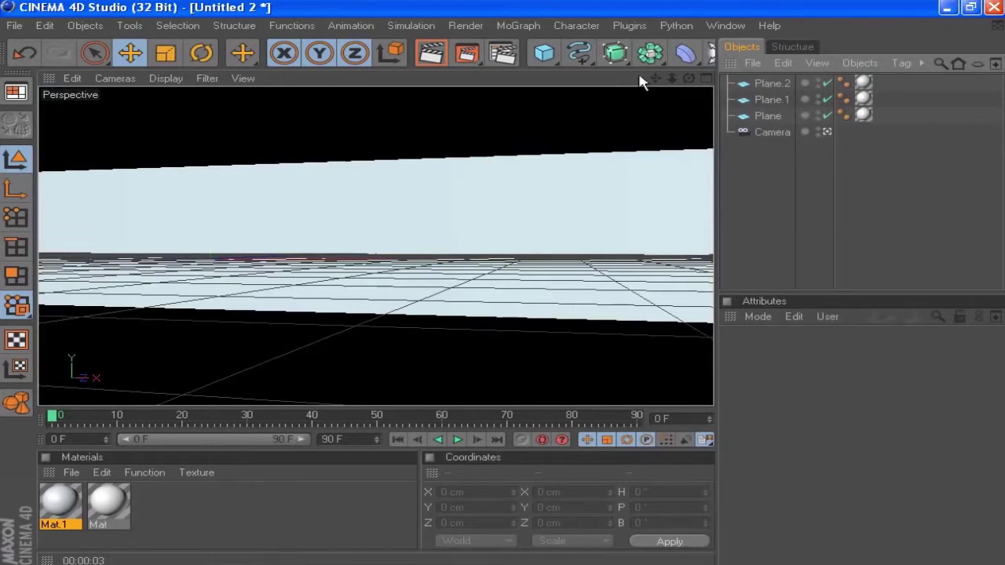
Add an omni light with 65% intensity and Shadow Maps (Soft) shadows.
click(711, 53)
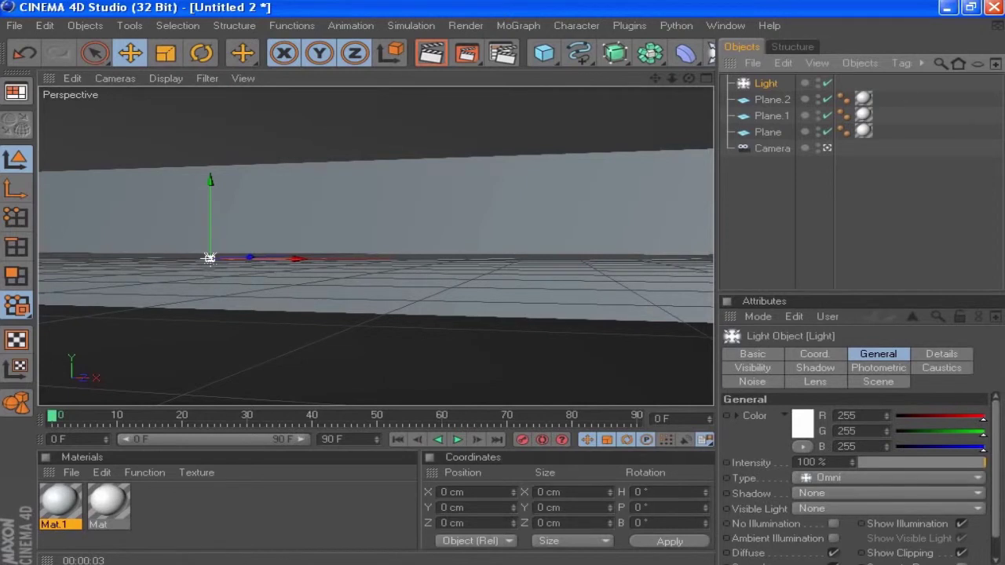
double_click(835, 461)
text(65)
key(Return)
click(834, 492)
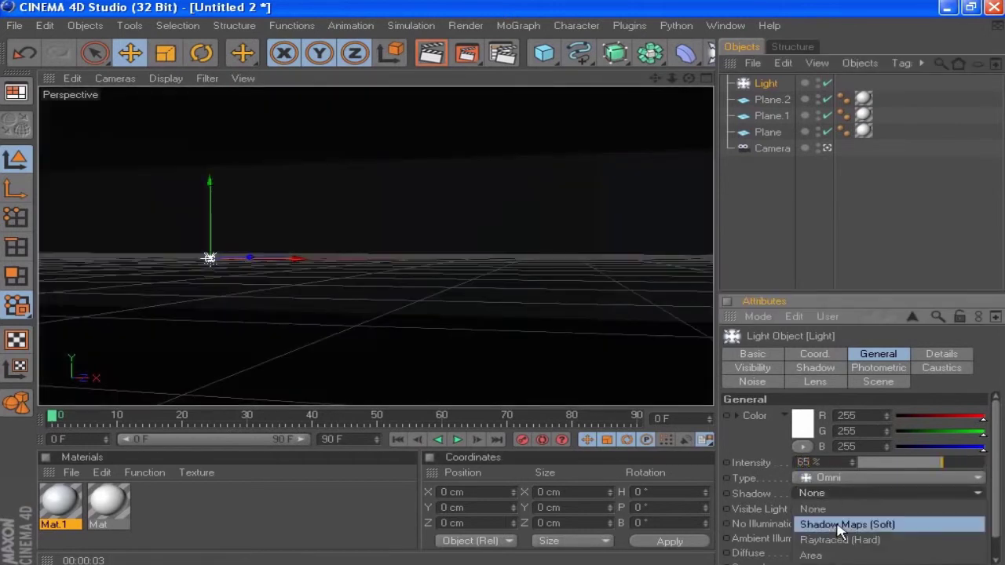
click(835, 525)
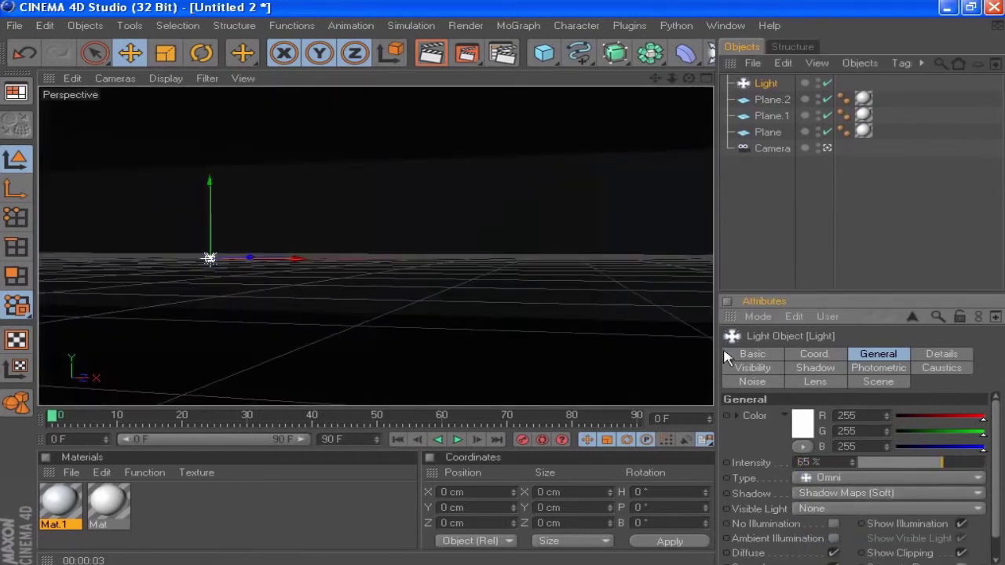
Tint the light pale blue by setting its color to R 180 and G 240.
double_click(871, 417)
text(180)
double_click(871, 431)
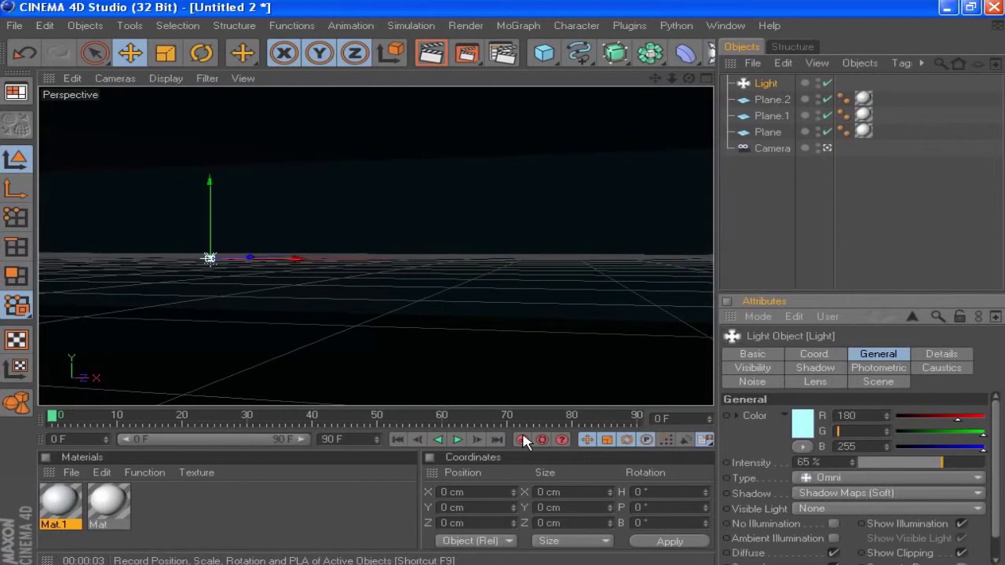
text(240)
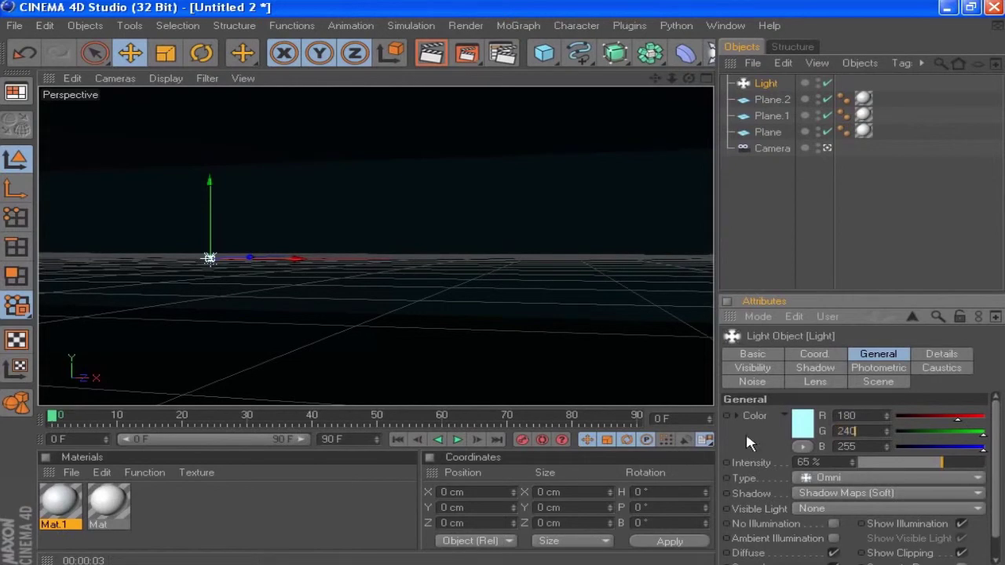
key(Return)
Set the light's falloff to Inverse Square (Physically Accurate).
click(937, 356)
scroll(903, 441, down, 3)
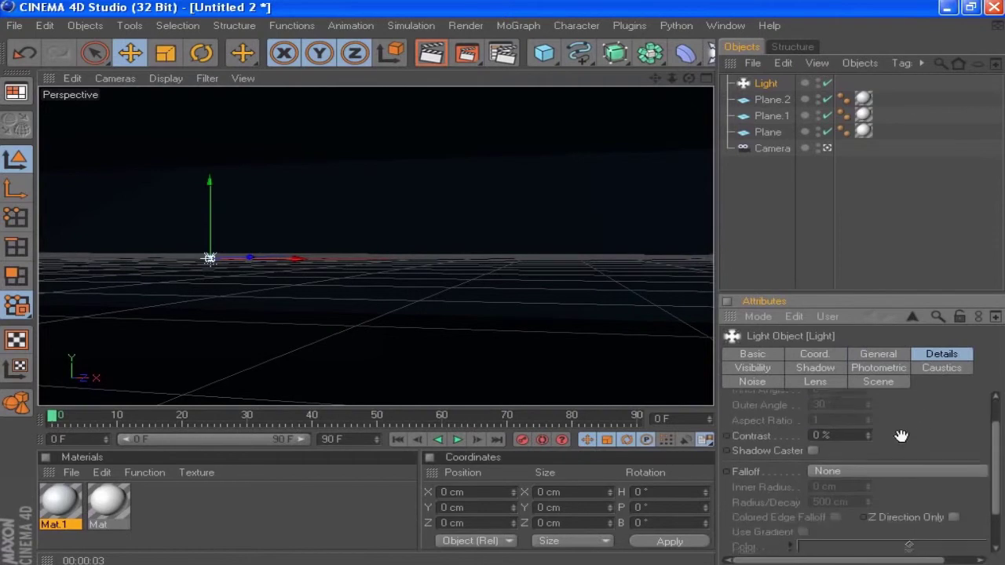
click(876, 475)
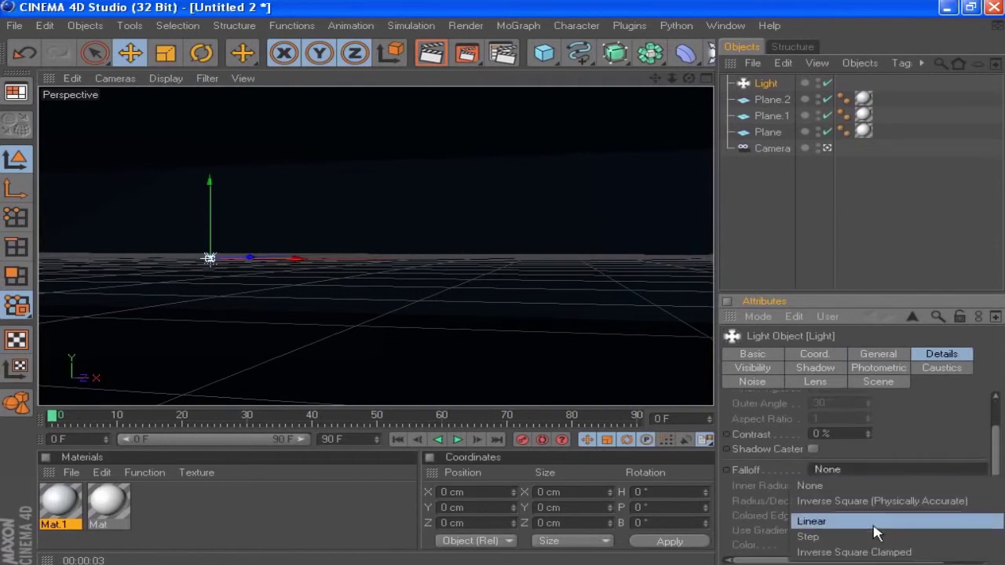
click(877, 503)
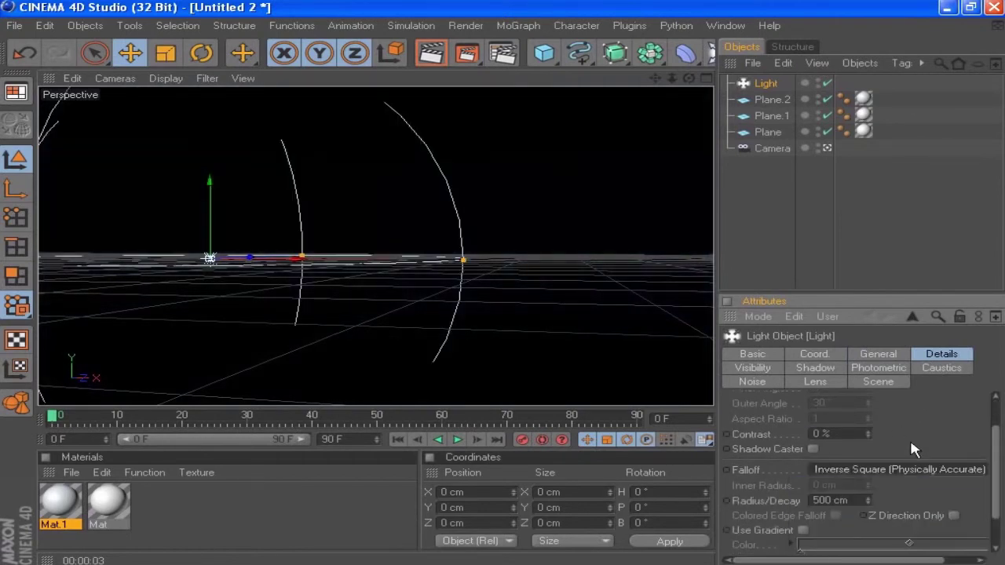
scroll(910, 449, down, 2)
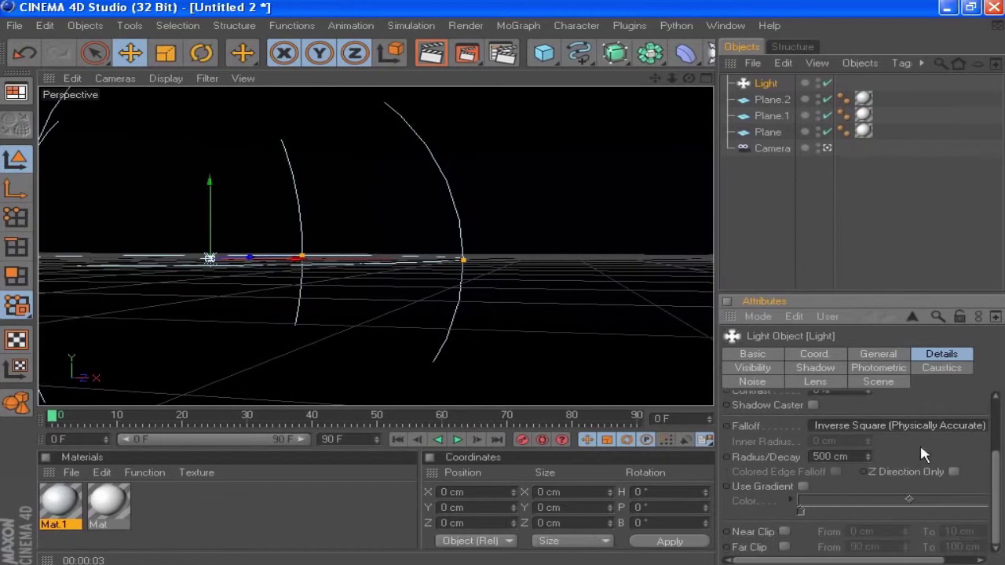
scroll(911, 446, up, 2)
scroll(911, 416, down, 2)
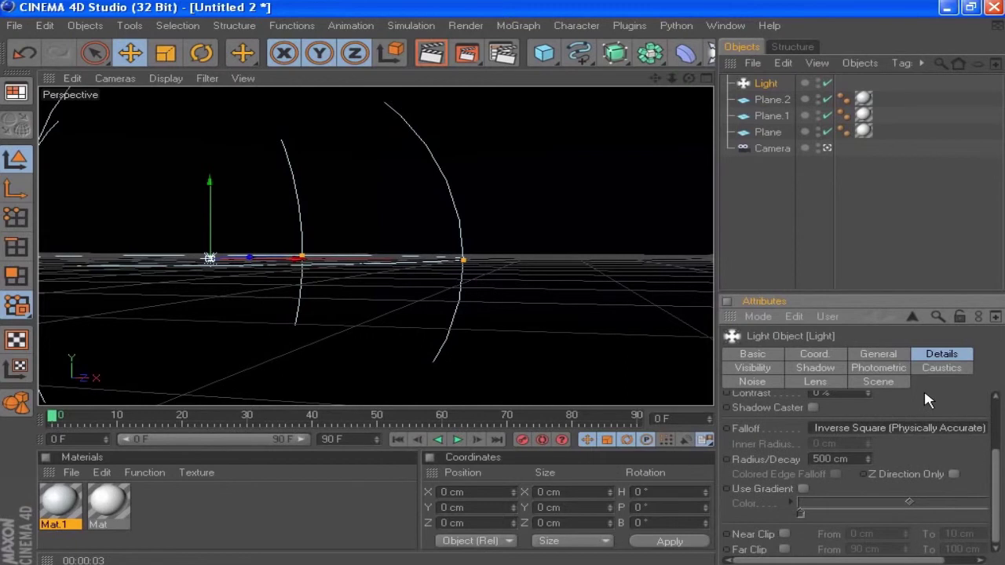
Set the light's shadow density to 90% and its shadow map to 1500x1500.
click(815, 367)
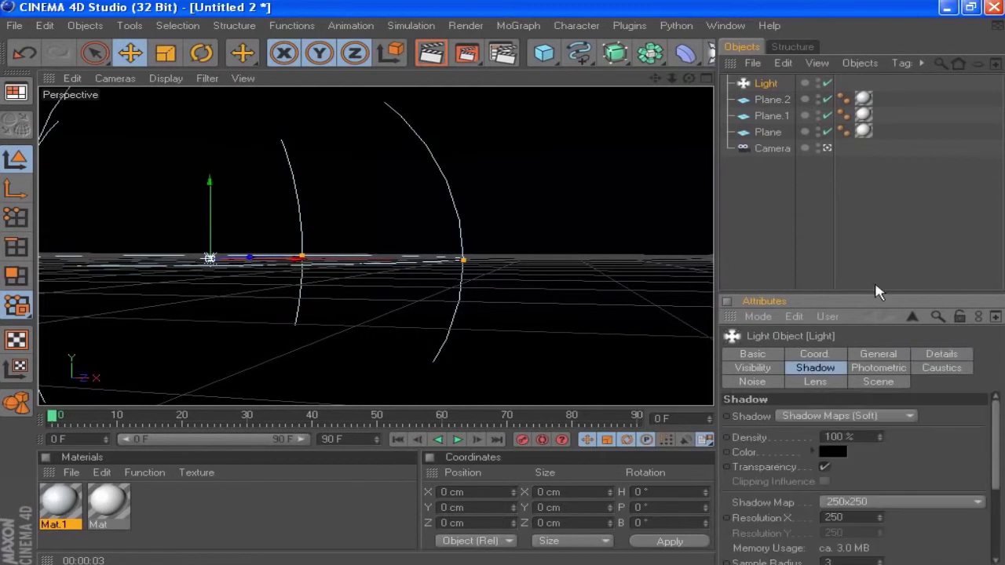
click(862, 437)
text(90)
key(Return)
scroll(914, 474, down, 2)
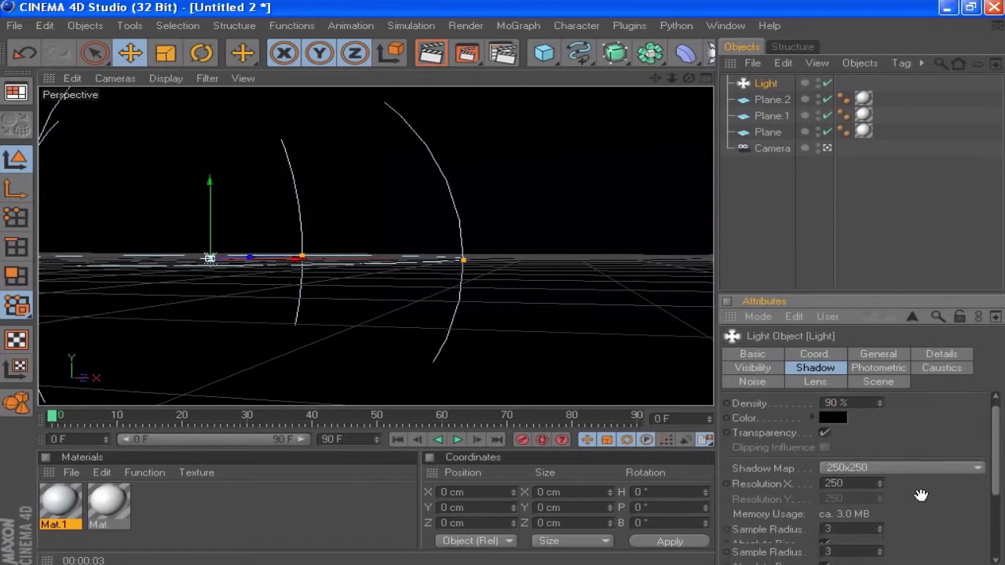
click(906, 441)
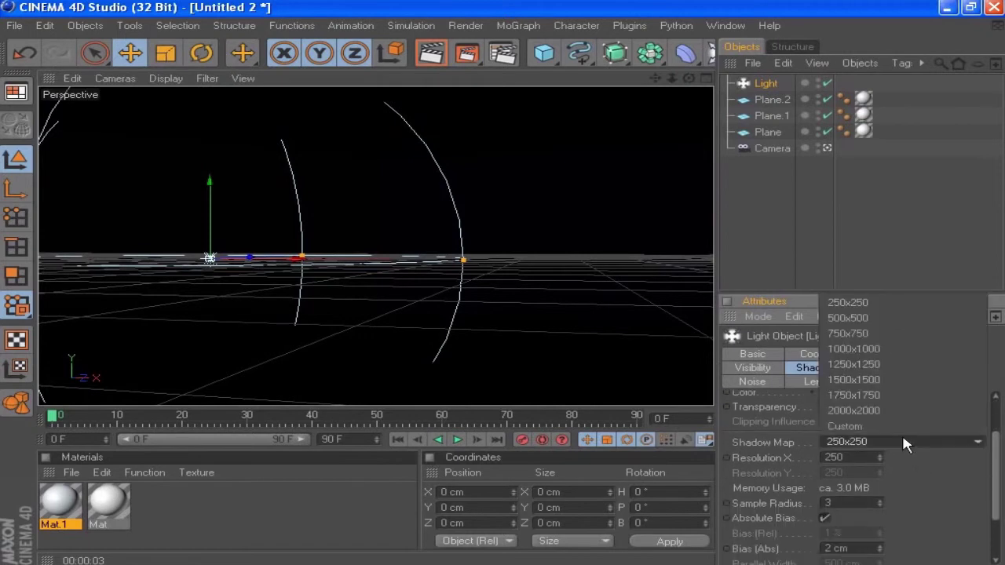
click(877, 380)
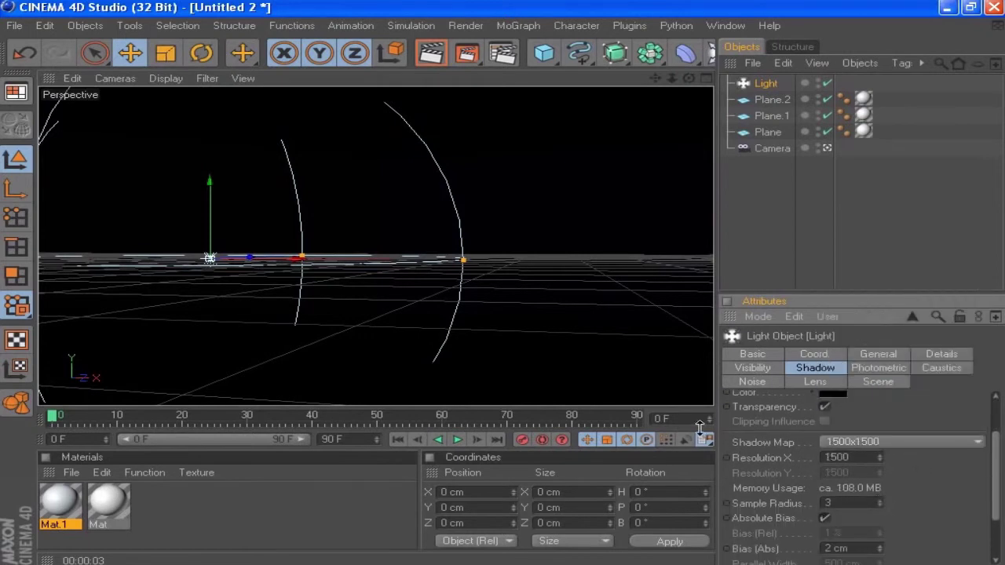
Position the light at X 200 cm and Y 350 cm.
click(814, 354)
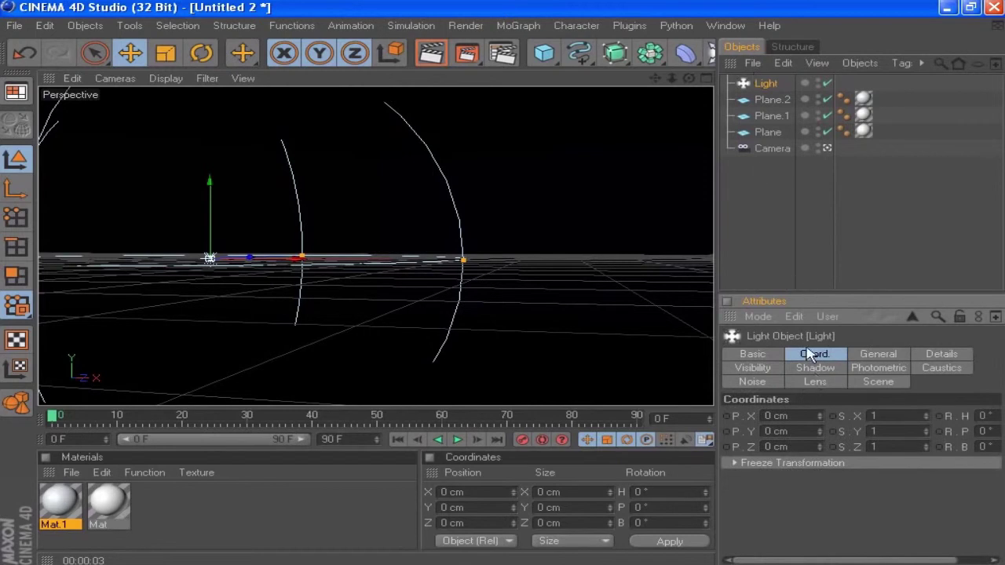
double_click(801, 415)
text(200)
double_click(785, 431)
text(350)
key(Return)
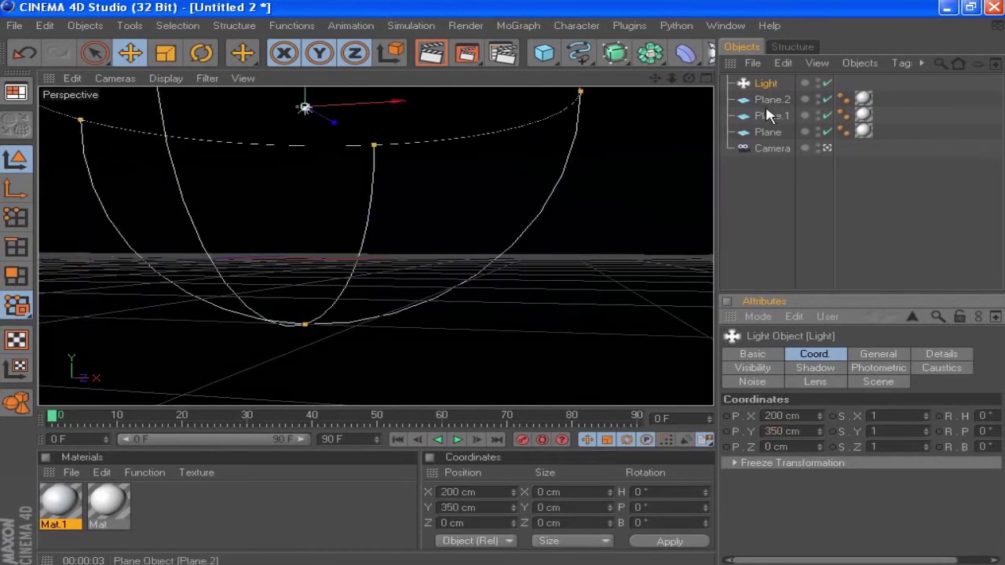
Set the light's Z position to 420 cm.
double_click(800, 447)
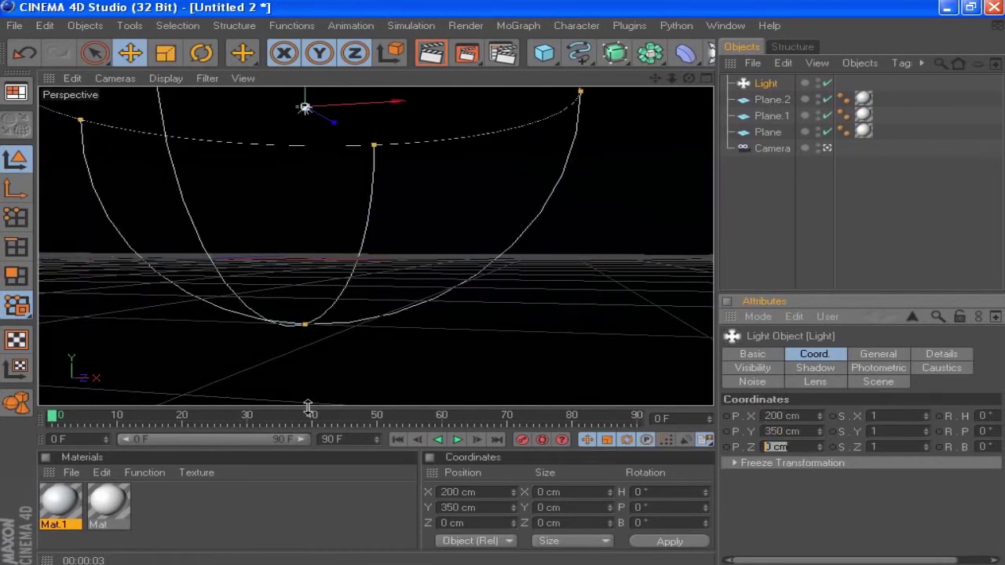
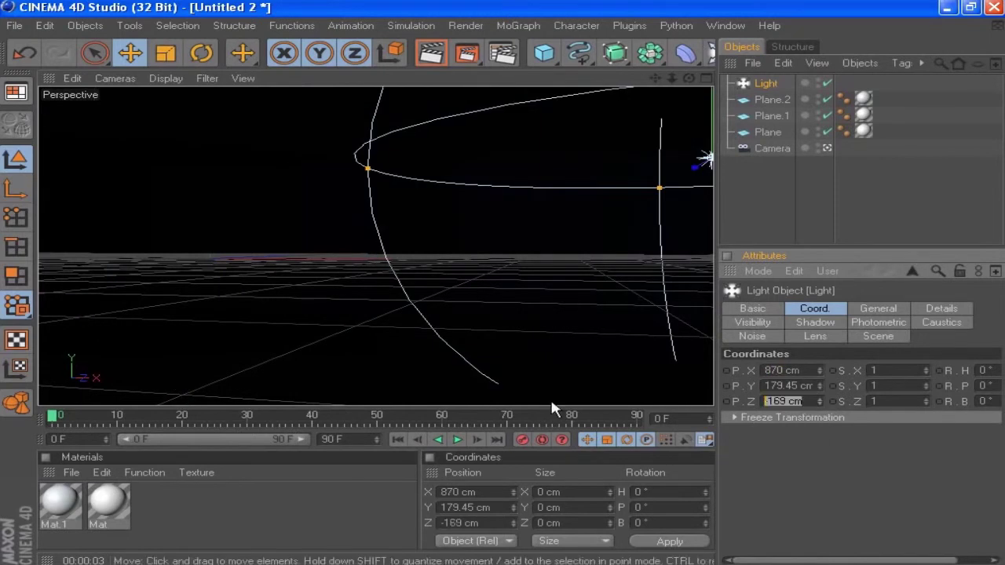
text(420)
key(Return)
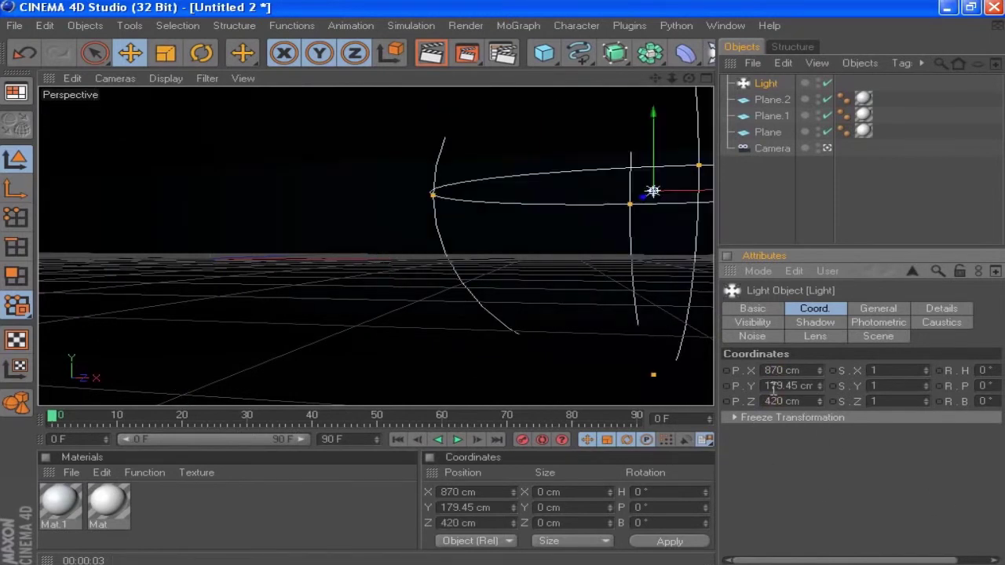
Try a Y position of -600 cm for the light and undo it.
click(759, 386)
text(600)
key(Return)
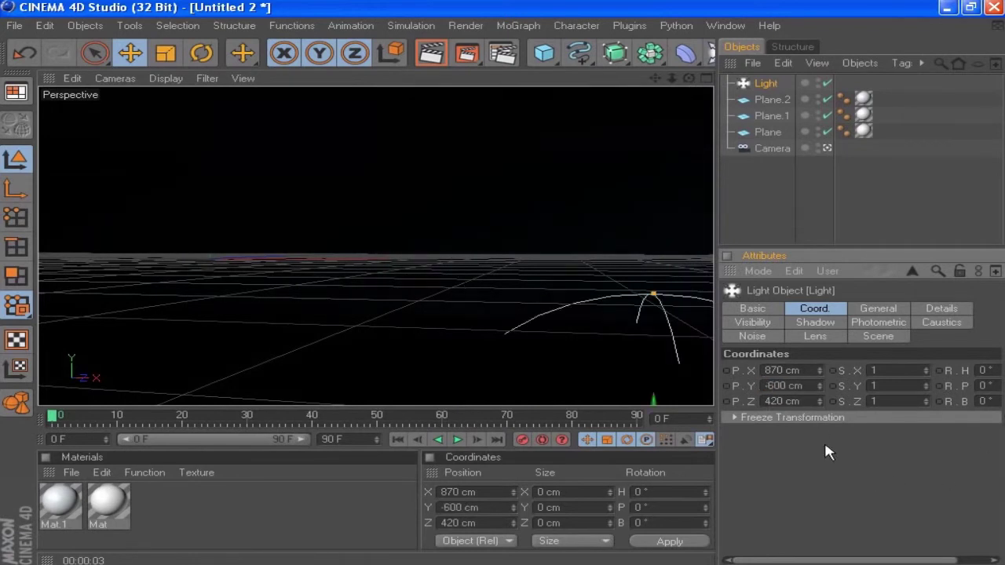
key(ctrl+z)
Set the light's X position to -870 cm and deselect it.
text(-)
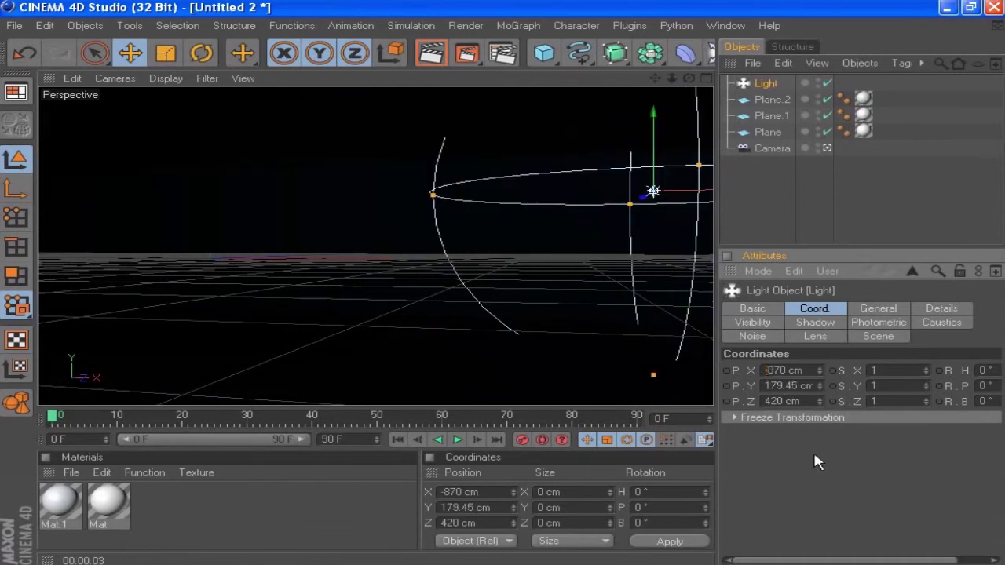
key(Return)
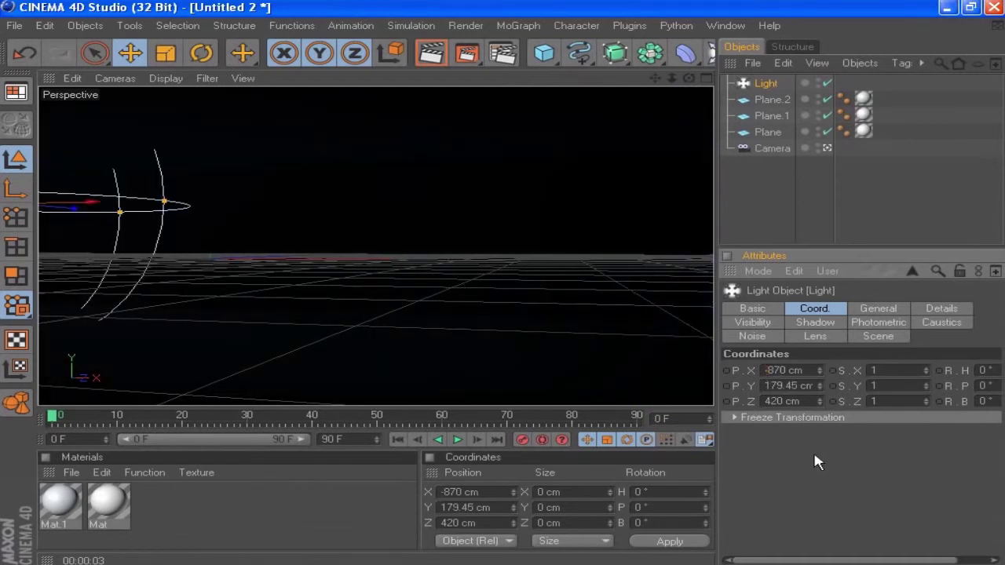
click(763, 212)
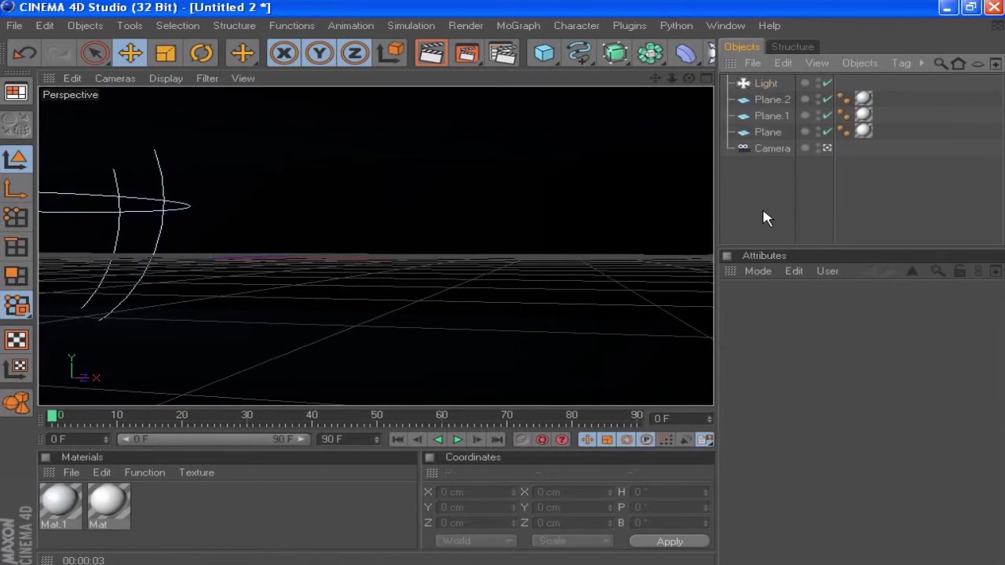
Add a second omni light with Raytraced (Hard) shadows.
click(711, 53)
click(822, 311)
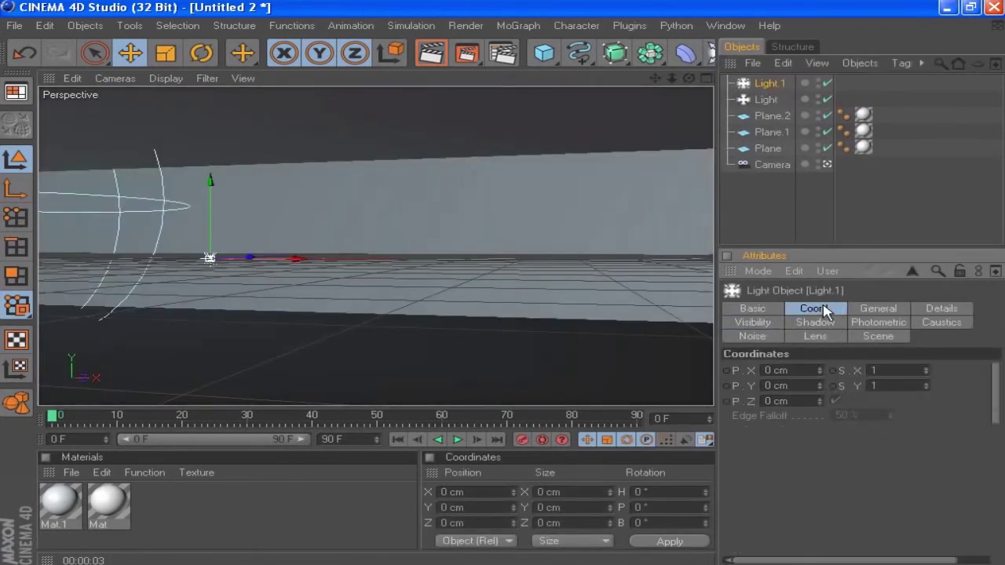
click(883, 312)
click(842, 430)
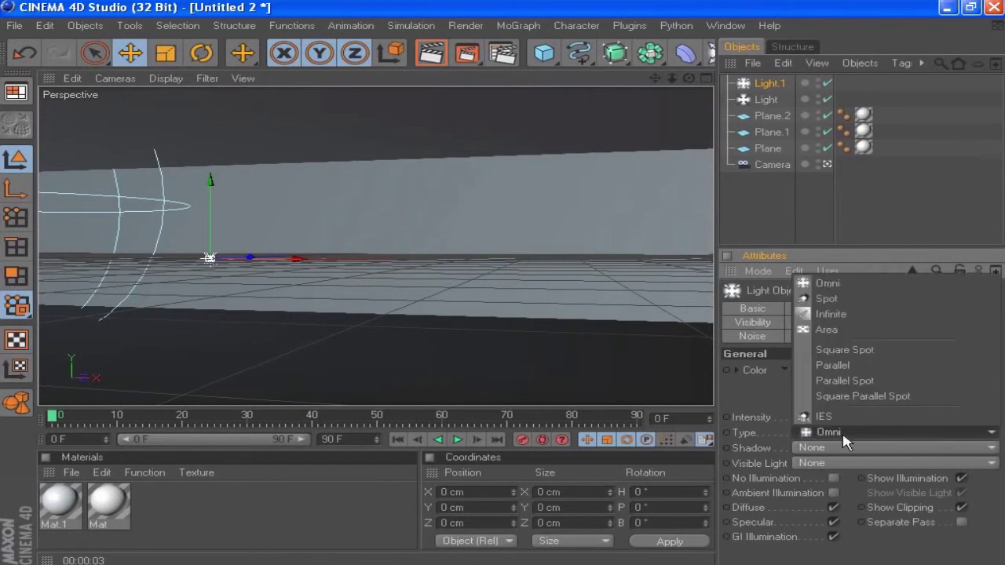
click(850, 287)
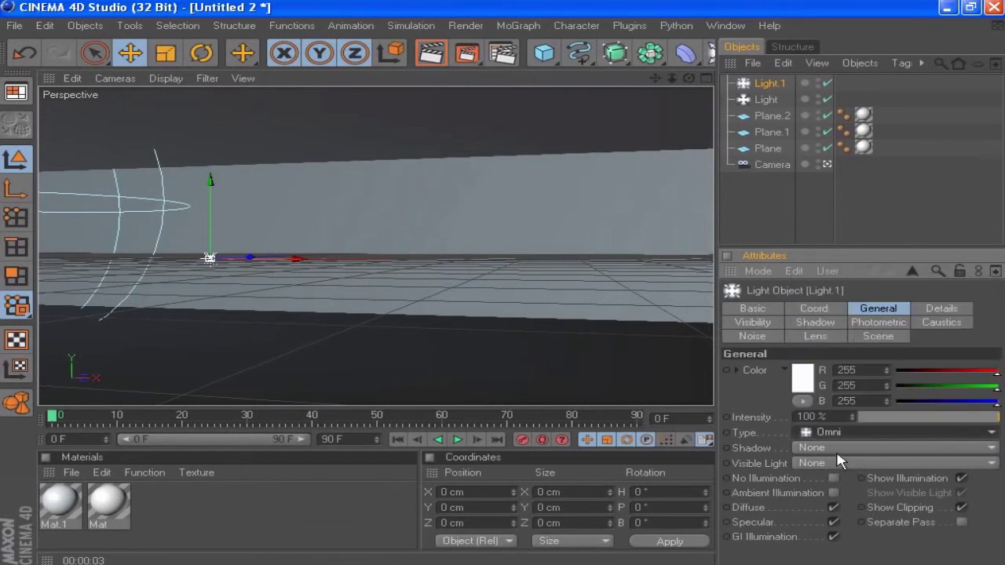
click(835, 447)
click(830, 491)
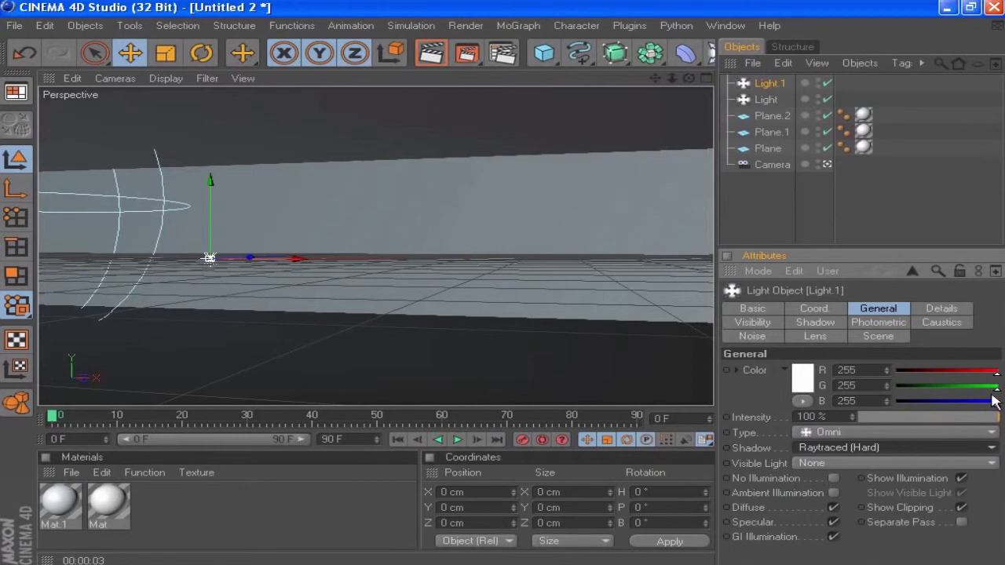
Tint the second light by setting its color to G 240 and B 235.
double_click(869, 385)
text(240)
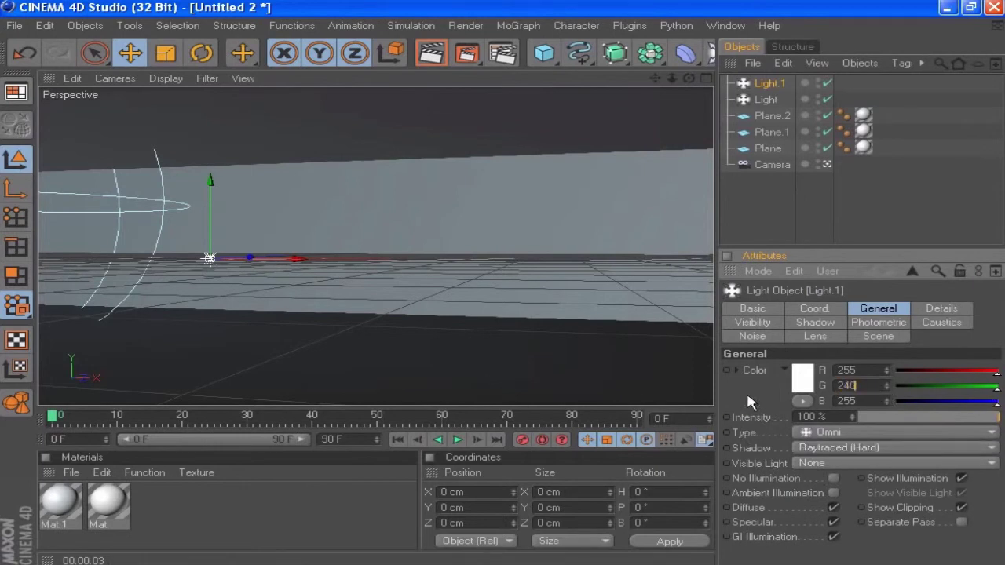
key(Return)
double_click(849, 401)
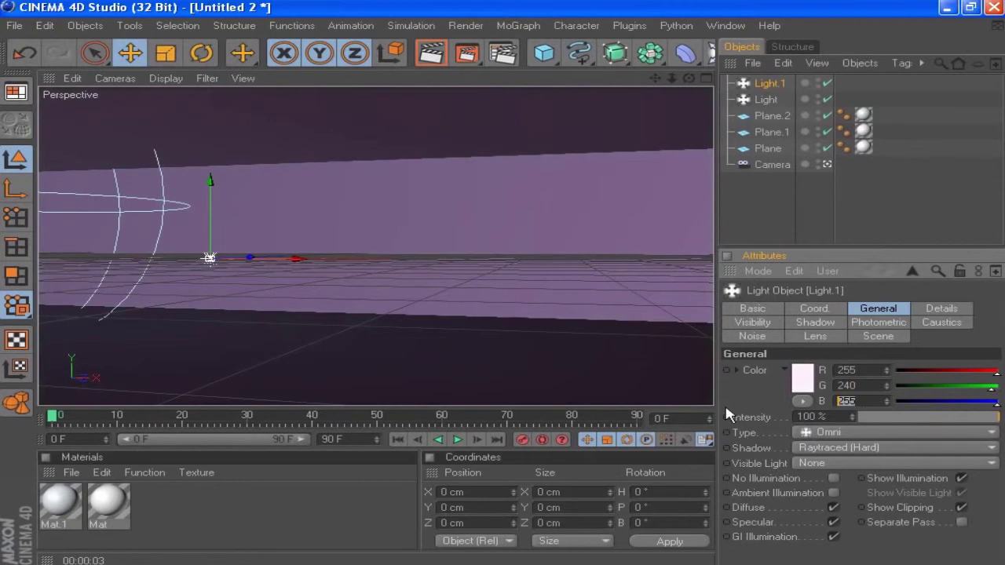
text(234)
key(Return)
double_click(867, 401)
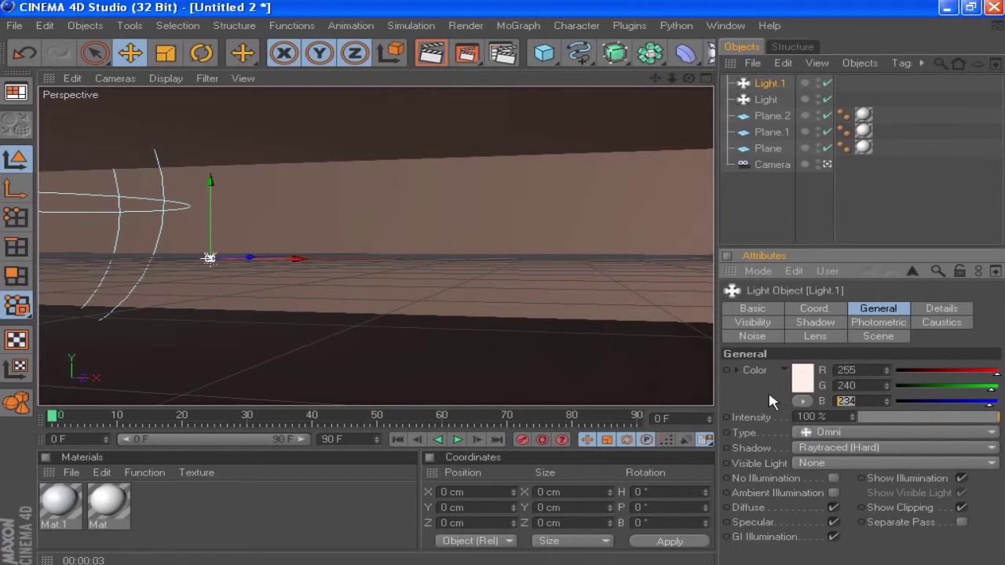
text(235)
click(814, 321)
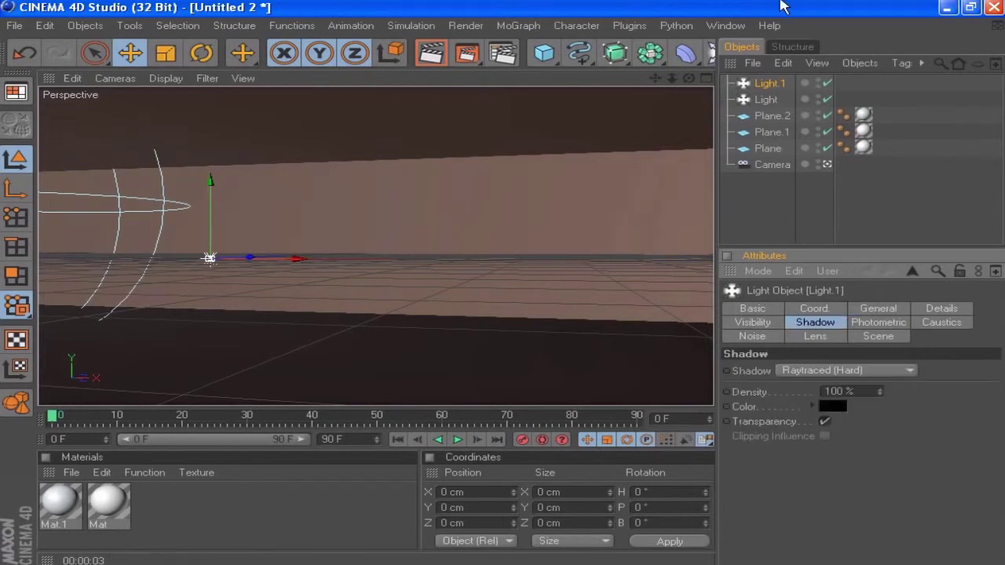
click(872, 309)
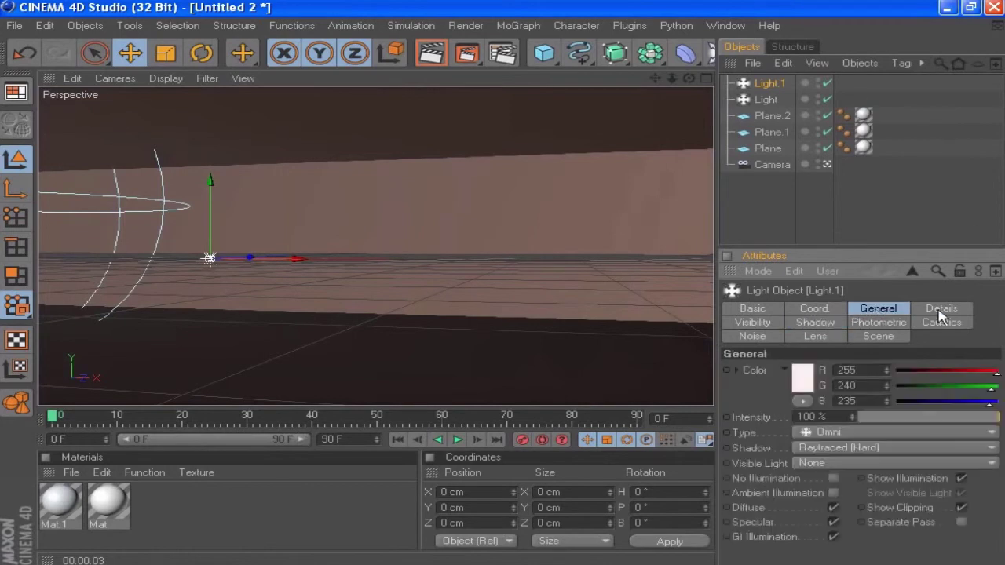
click(936, 309)
click(752, 323)
click(814, 322)
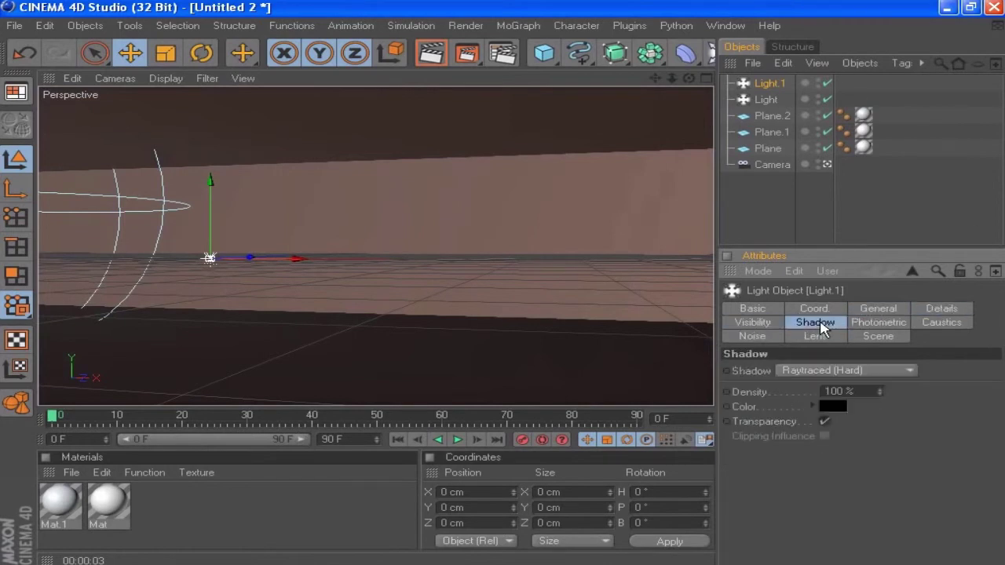
click(878, 323)
click(930, 311)
click(877, 310)
click(935, 311)
click(875, 311)
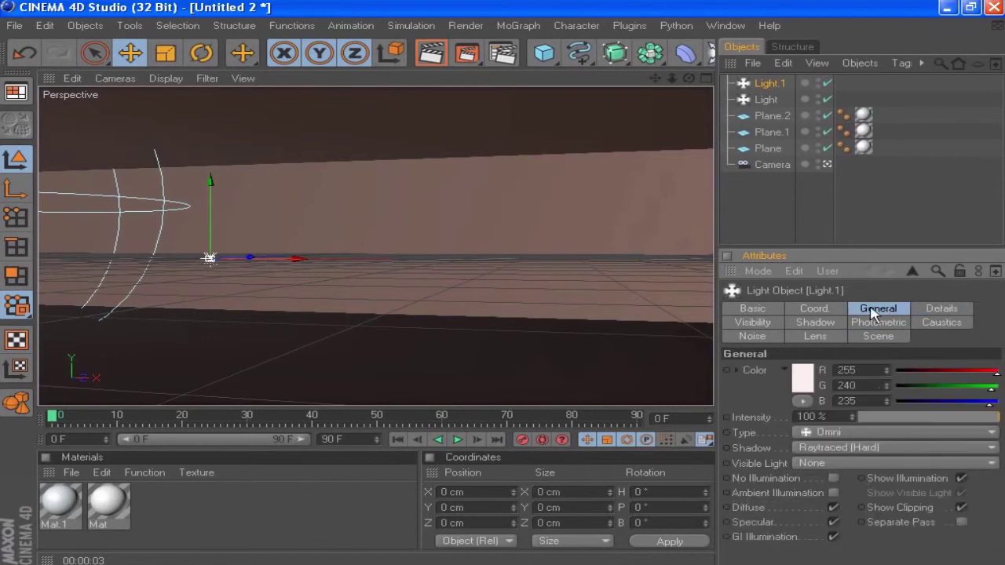
Set the second light's color to G 250 and B 245 and its intensity to 65%.
double_click(848, 385)
text(250)
key(Tab)
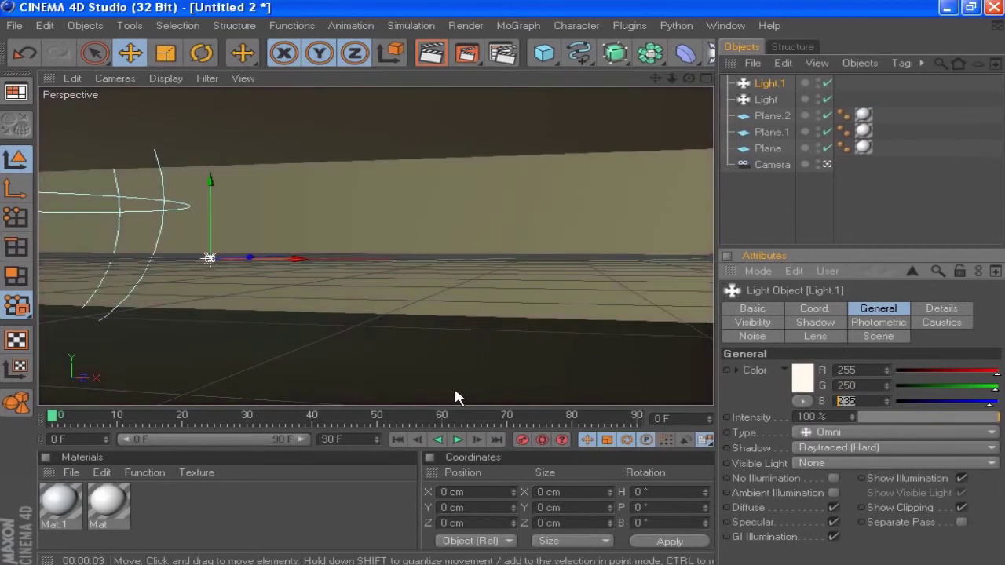
text(245)
key(Return)
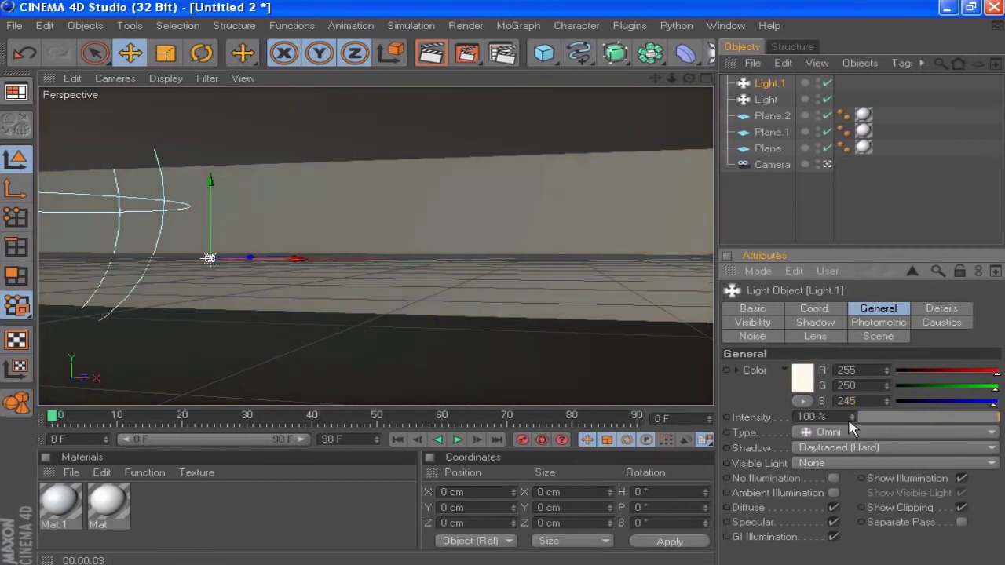
click(843, 417)
text(65)
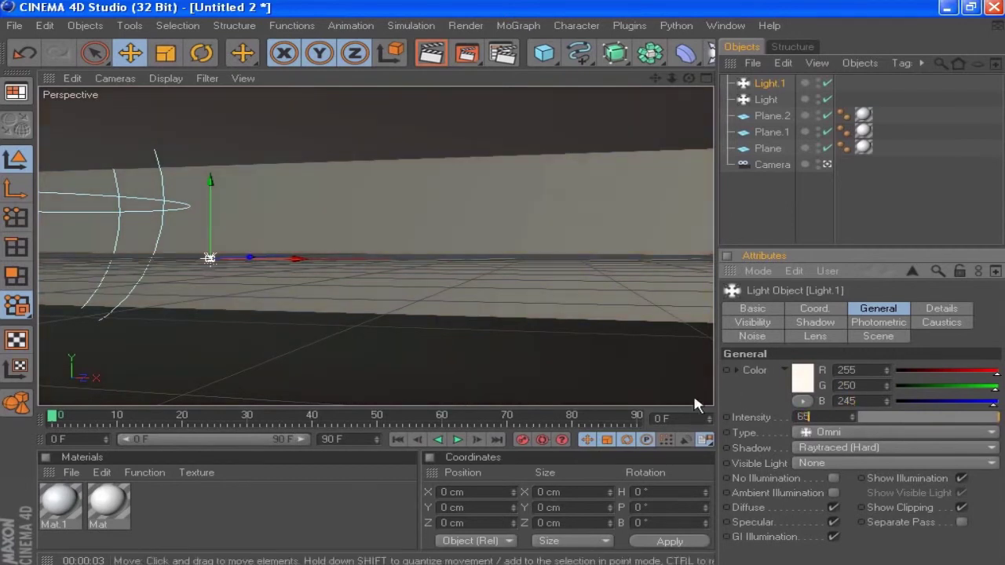
key(Return)
Give the second light Inverse Square (Physically Accurate) falloff and a shadow density of 90%.
click(941, 307)
click(854, 467)
click(859, 497)
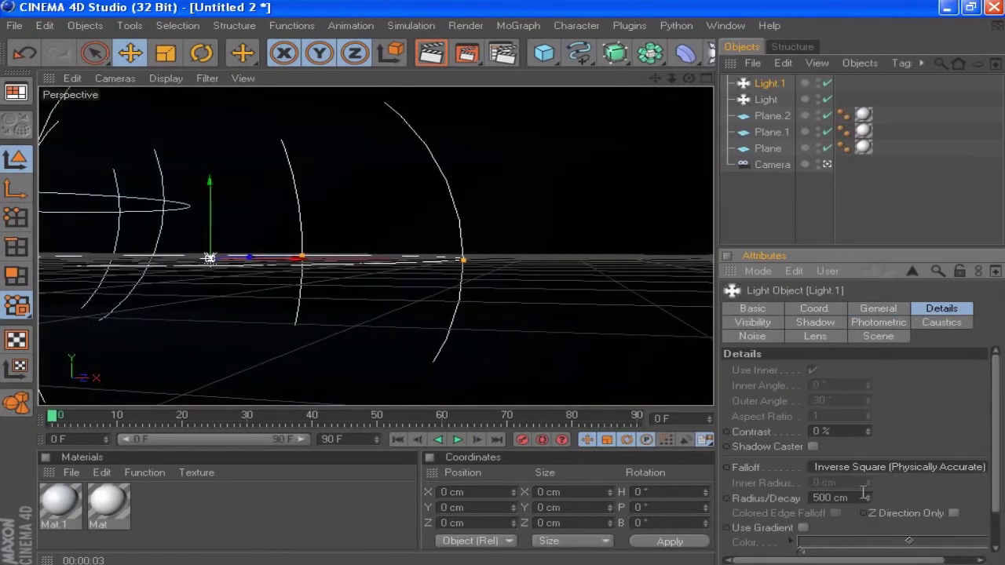
click(804, 327)
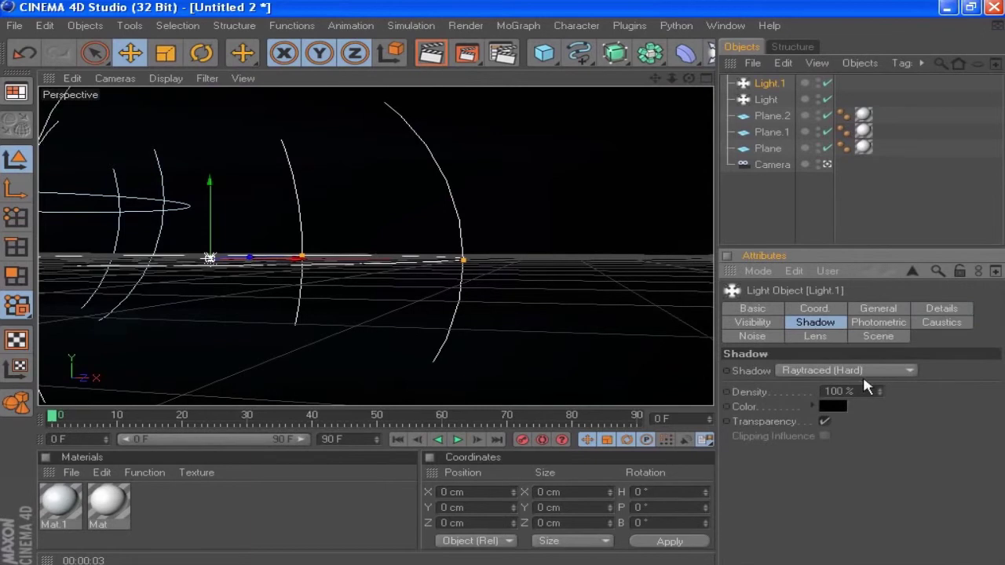
double_click(863, 391)
text(90)
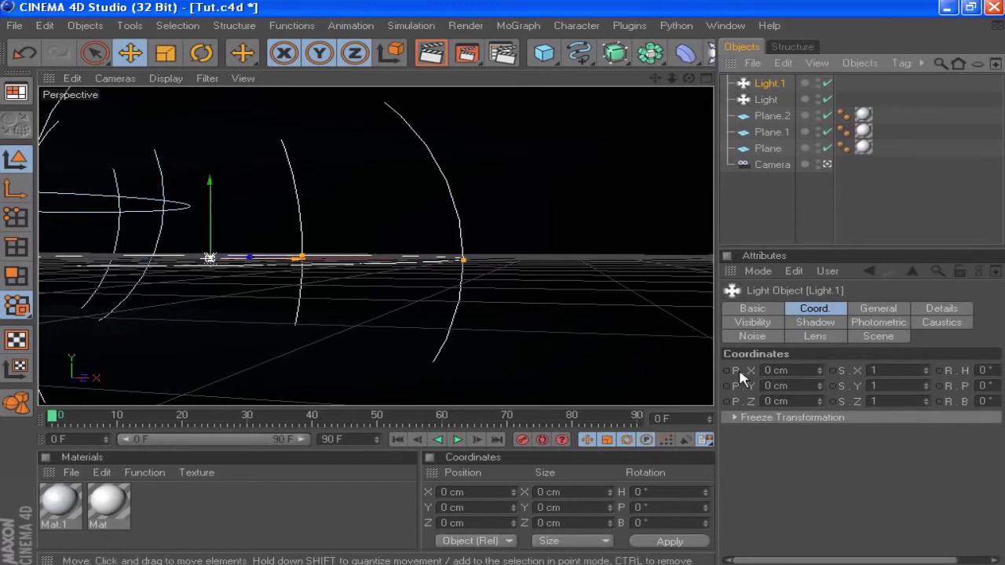
Position the second light at X 55 cm, Y -160 cm and Z 40 cm.
double_click(767, 369)
text(55)
key(Tab)
text(-1)
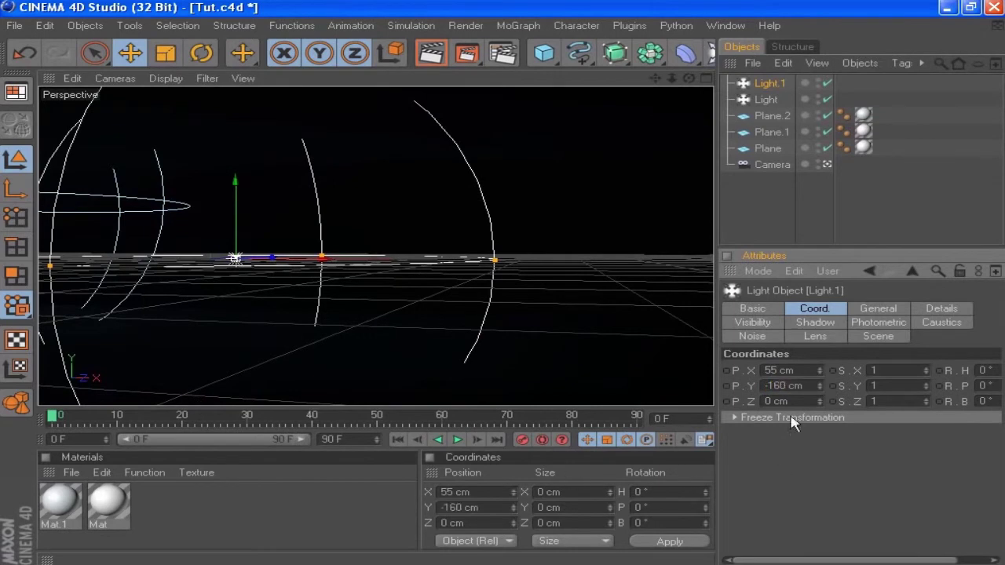
key(Tab)
text(40)
key(Return)
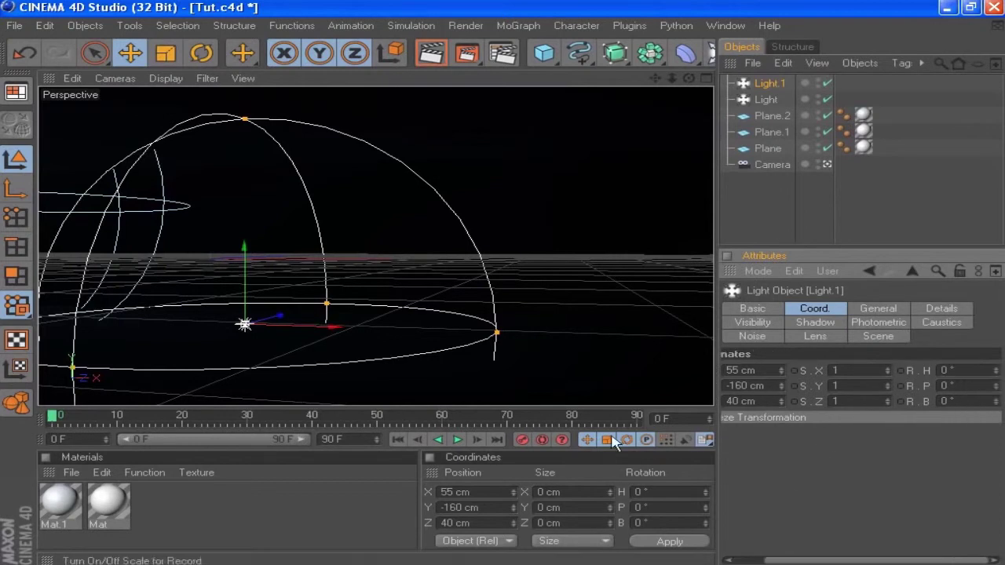
Set the second light's Y position to 160 cm and its Z position to -40 cm.
scroll(892, 504, right, 1)
double_click(789, 385)
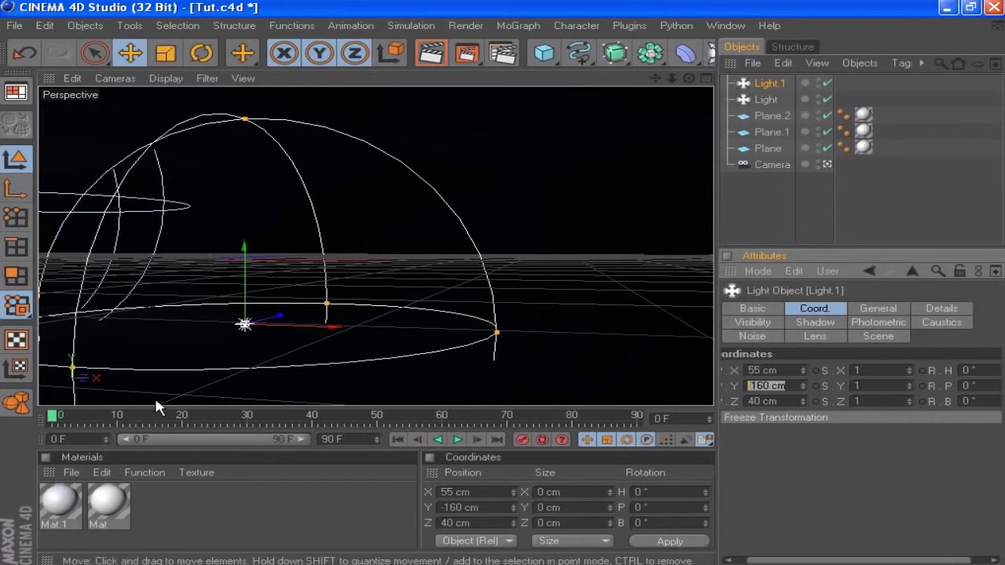
text(160)
key(Return)
double_click(787, 398)
text(-40)
key(Return)
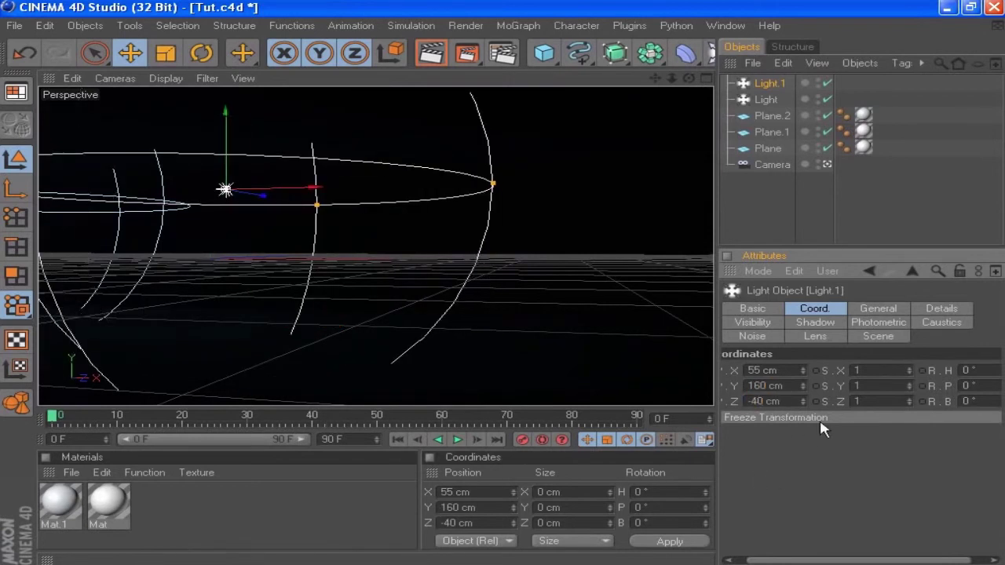
drag(805, 461, 821, 460)
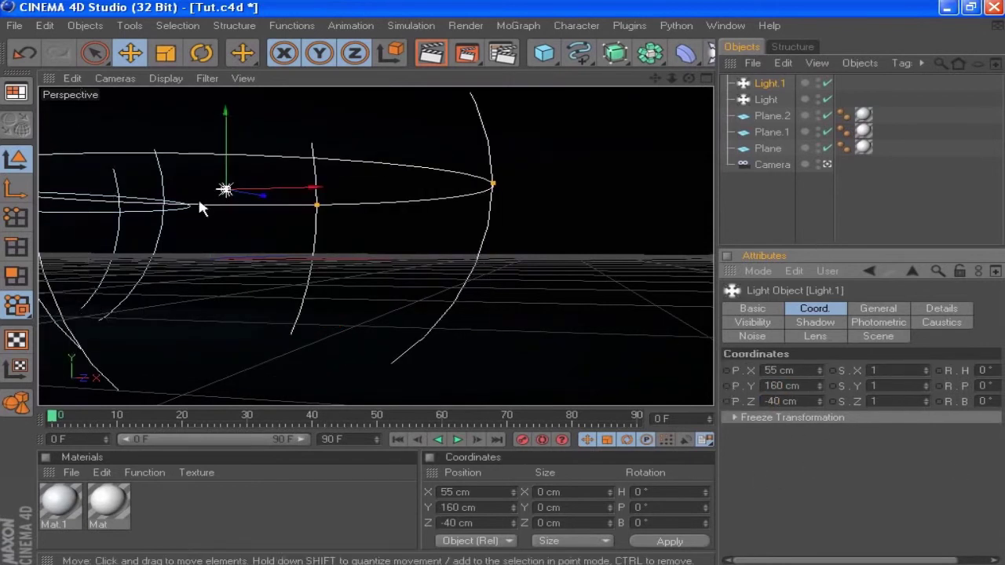
click(384, 275)
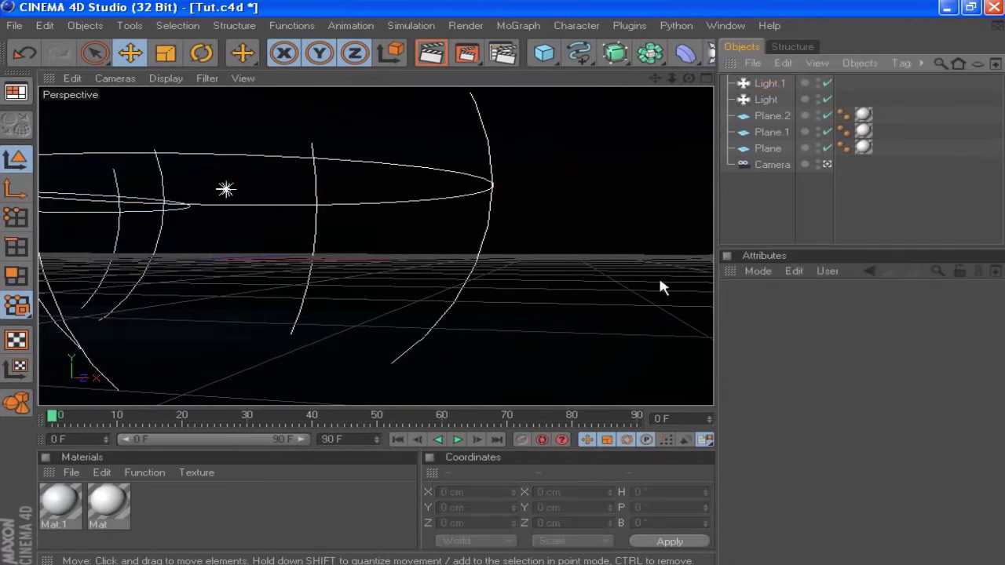
Duplicate the first light to get a third omni light with the same settings.
click(765, 100)
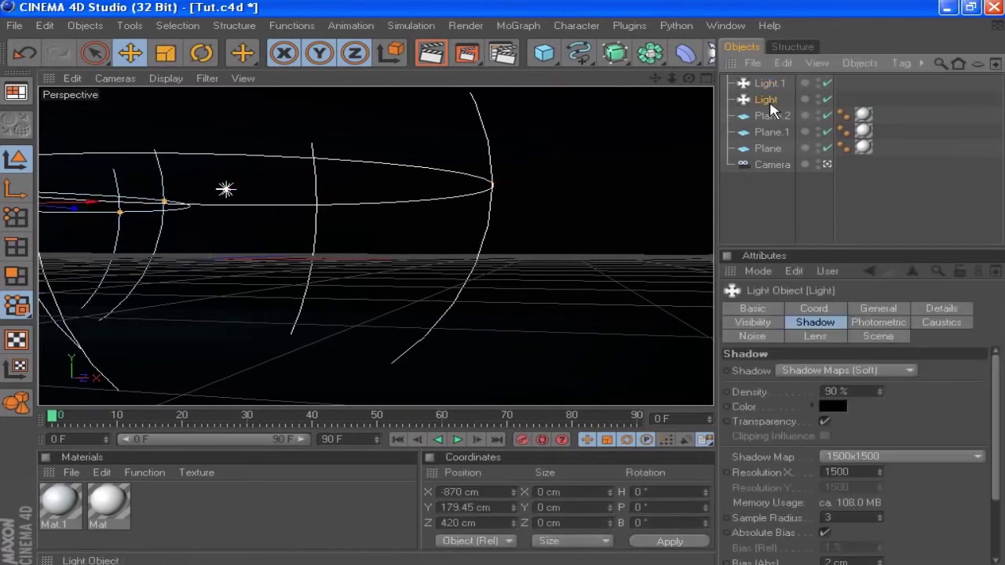
key(ctrl+c)
key(ctrl+v)
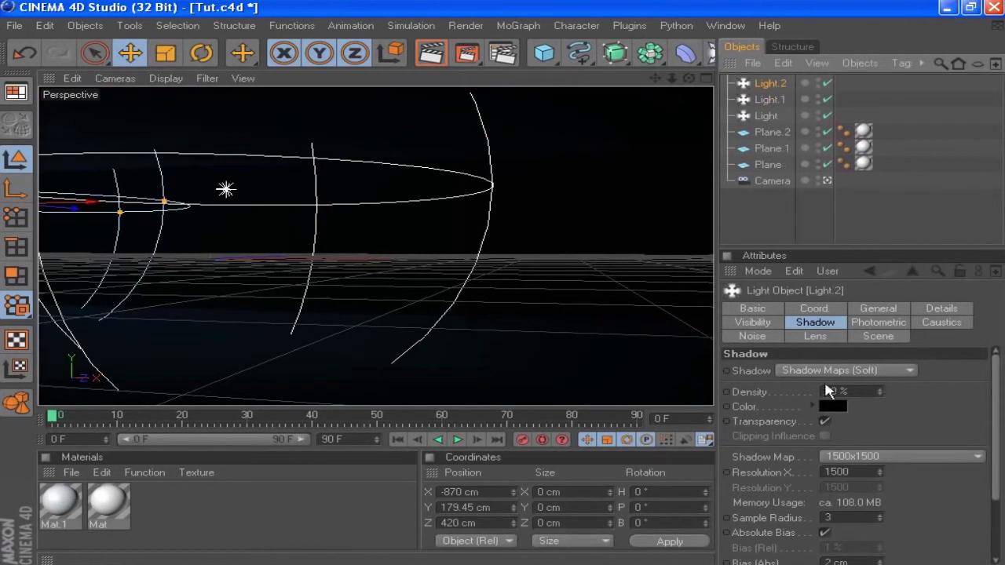
Set the third light's color to R 190 and G 245.
click(898, 311)
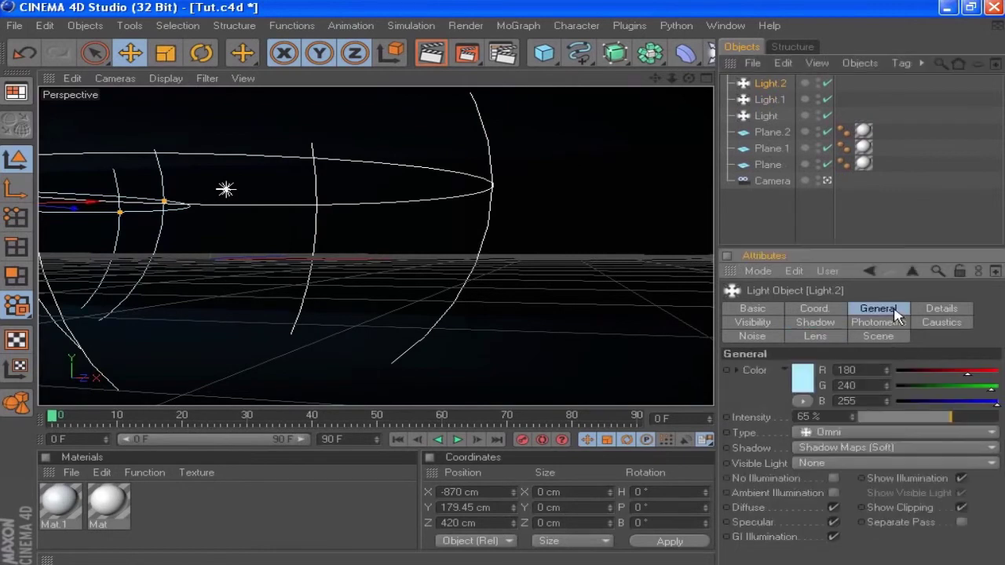
click(941, 309)
click(780, 323)
click(825, 322)
click(883, 309)
double_click(846, 369)
text(190)
double_click(861, 385)
text(245)
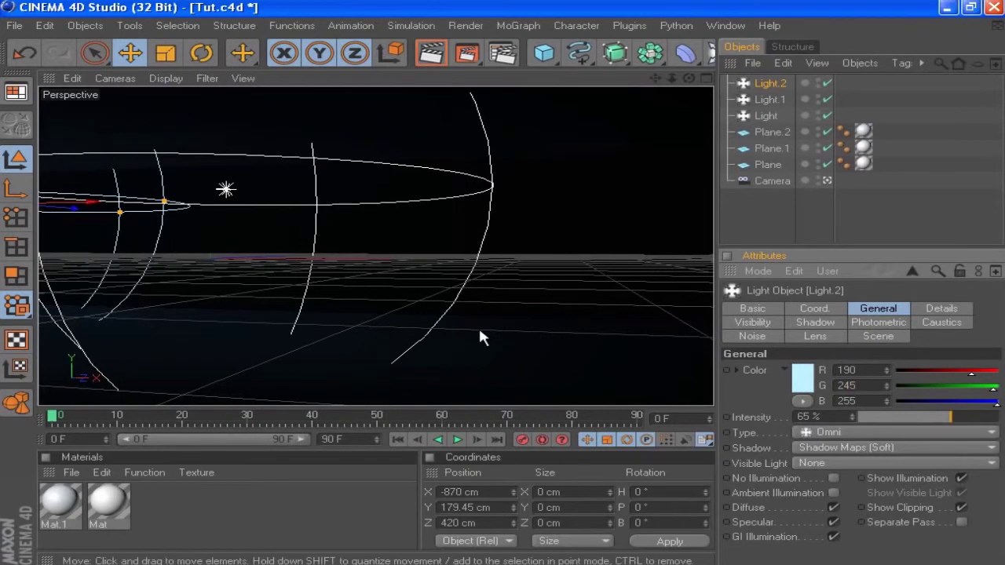
Position the third light at X 165 cm, Y -85 cm and Z 400 cm.
click(809, 310)
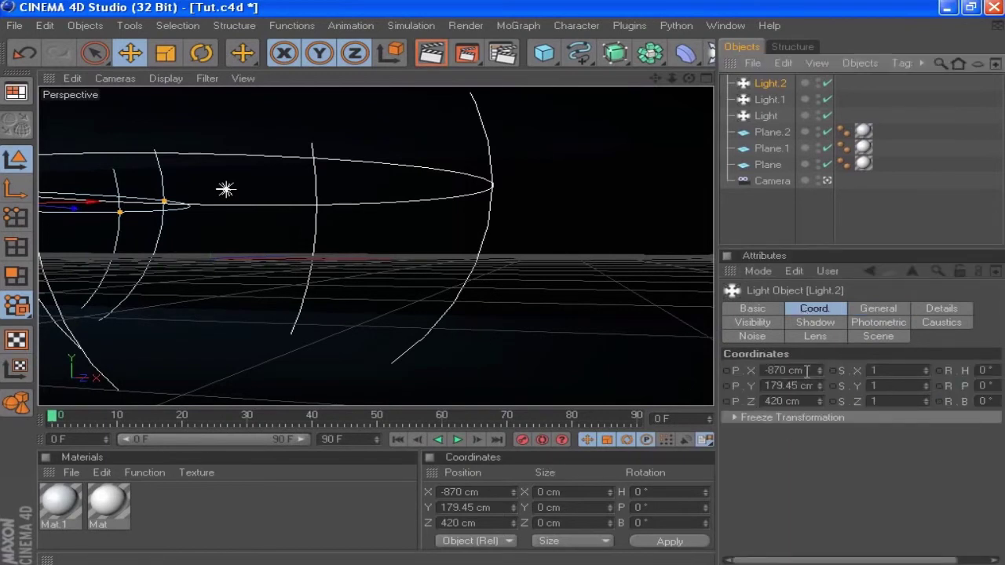
click(785, 370)
text(165)
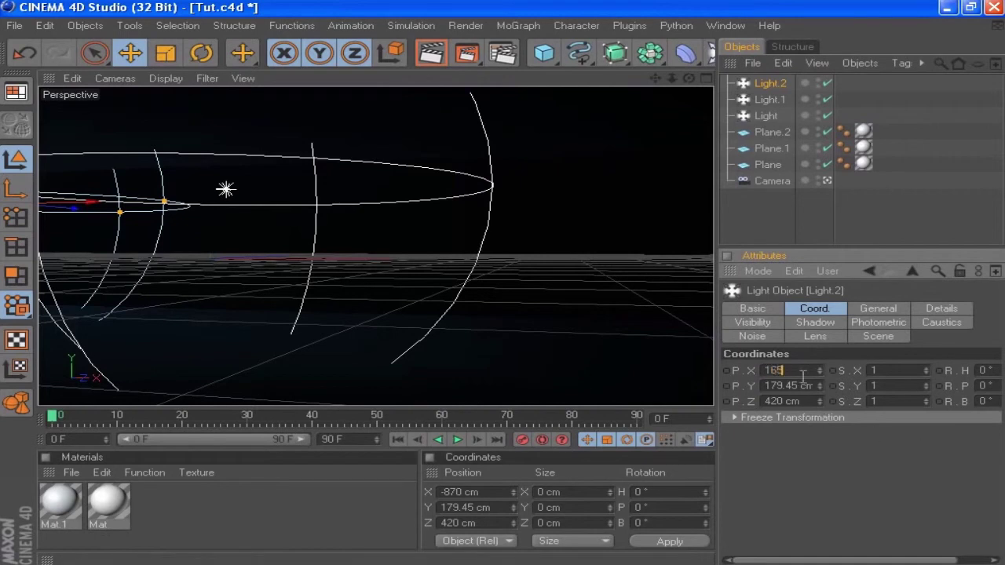
click(765, 386)
key(BackSpace)
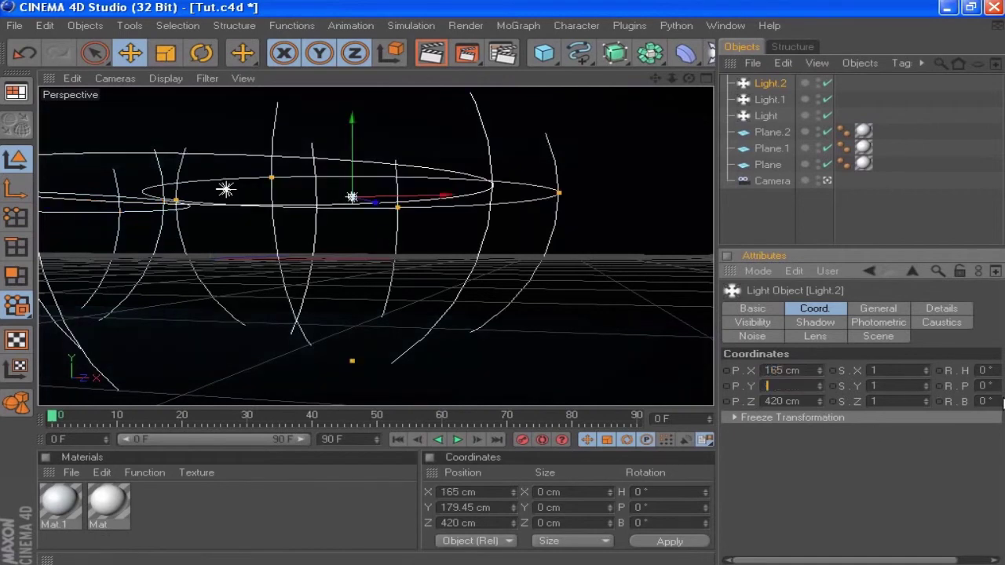
text(-85)
key(Return)
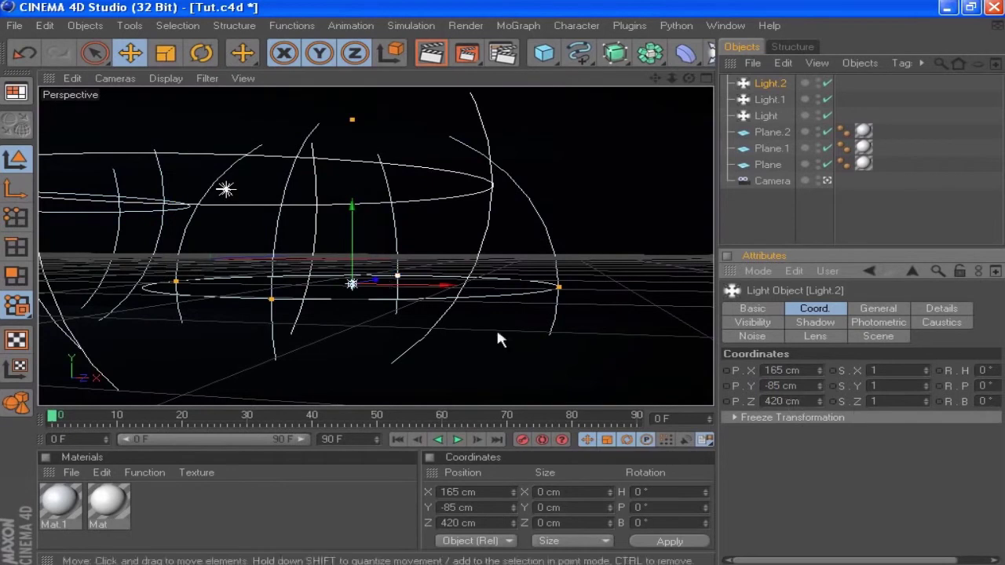
double_click(803, 401)
text(400)
key(Return)
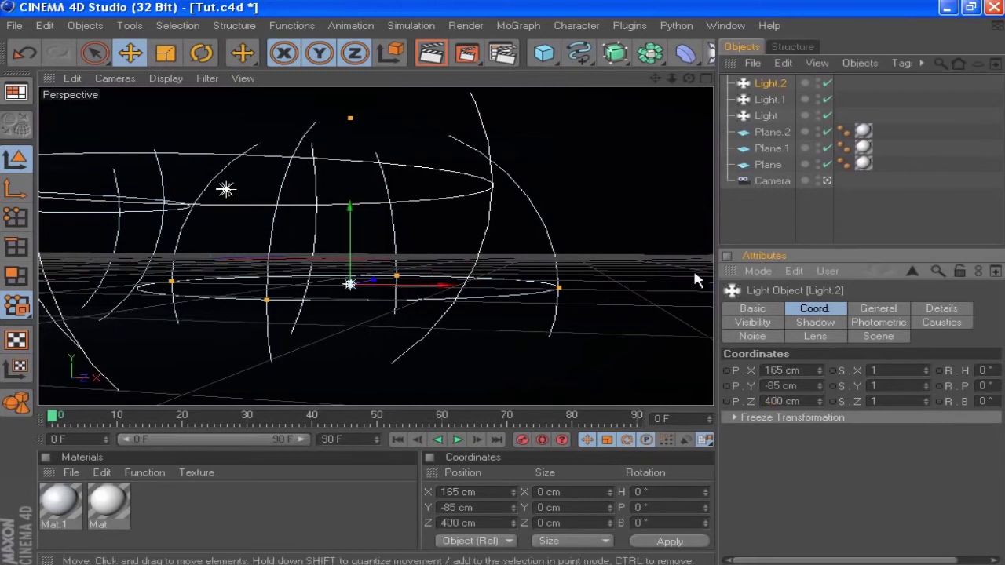
Duplicate the third light and set the copy's color to G 255 and B 225.
click(769, 84)
key(ctrl+c)
key(ctrl+v)
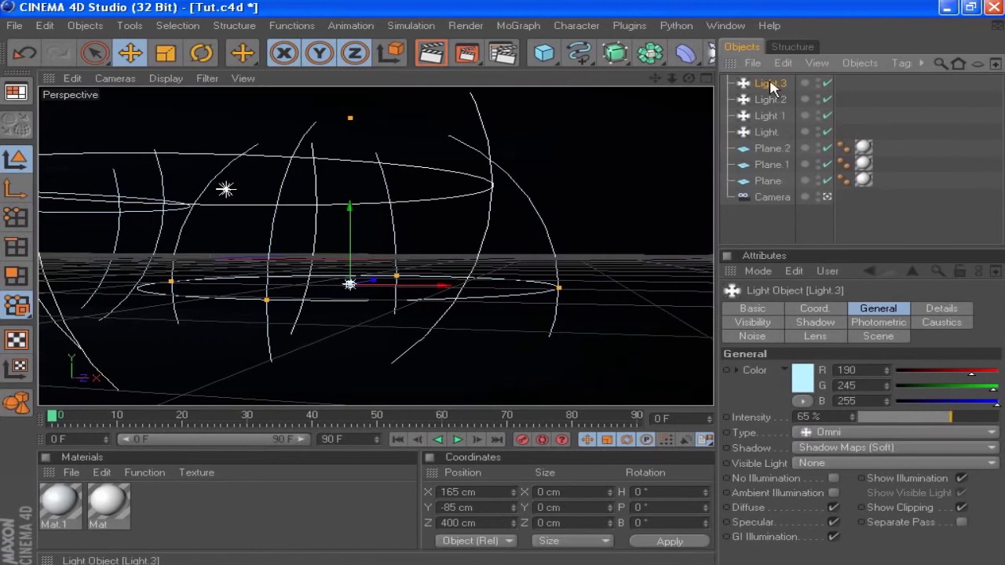
double_click(869, 385)
text(255)
double_click(863, 400)
text(22)
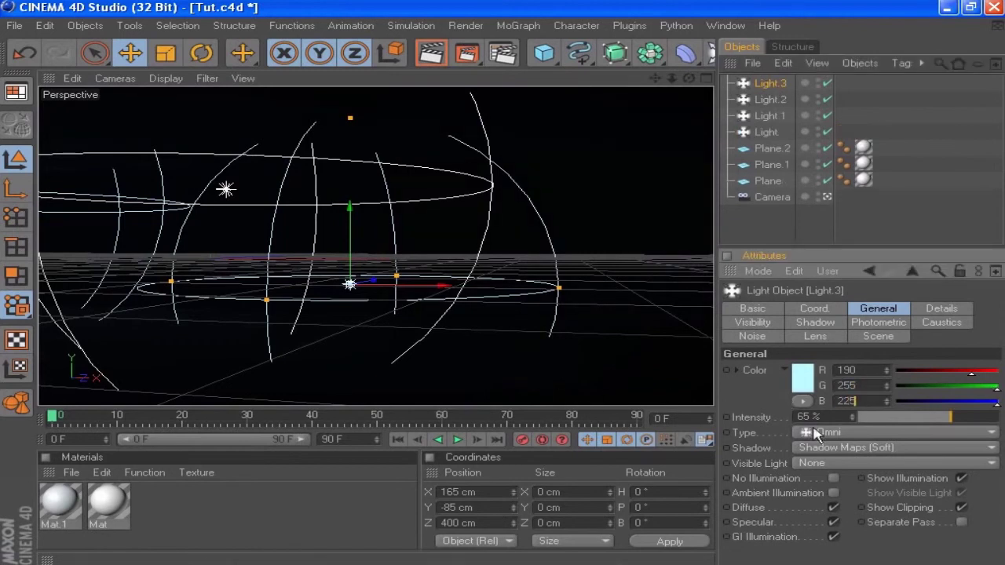
Set the fourth light's intensity to 40% and its falloff Radius/Decay to 250 cm.
double_click(824, 416)
text(40)
click(922, 323)
click(934, 311)
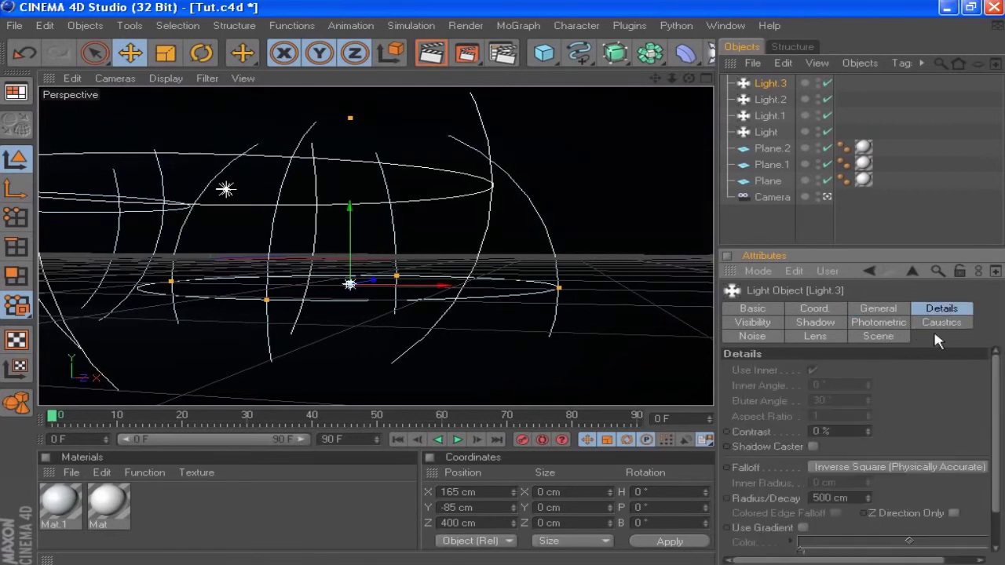
double_click(856, 497)
text(250)
key(Return)
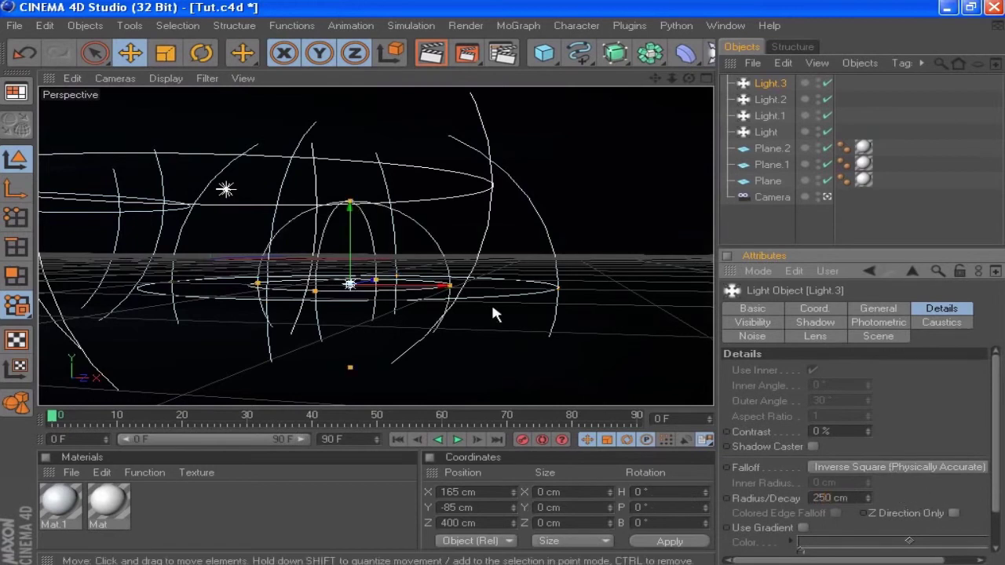
Move the fourth light to X 400 cm and Y -350 cm.
click(813, 308)
double_click(781, 370)
text(400)
key(Return)
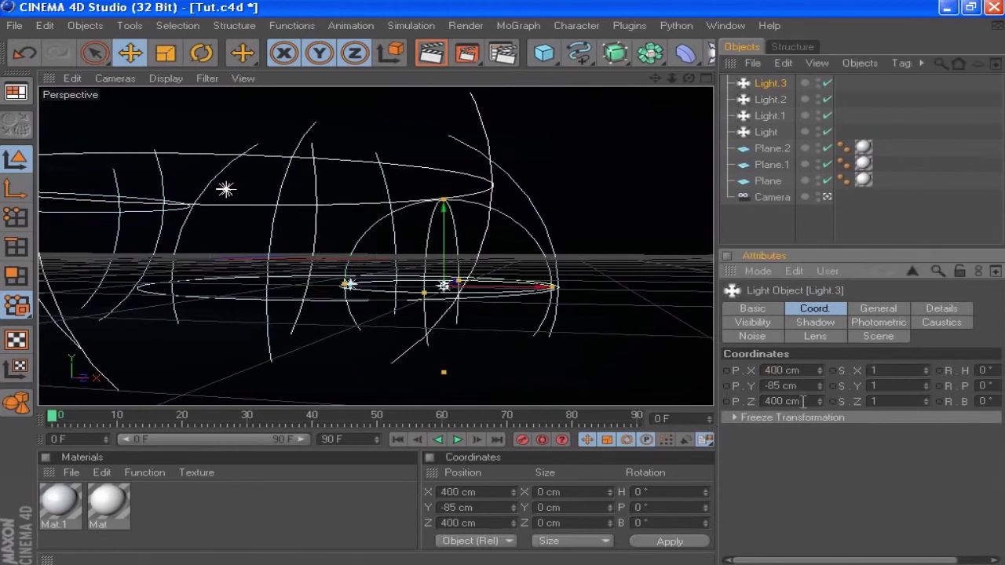
double_click(805, 385)
key(BackSpace)
text(-350)
key(Return)
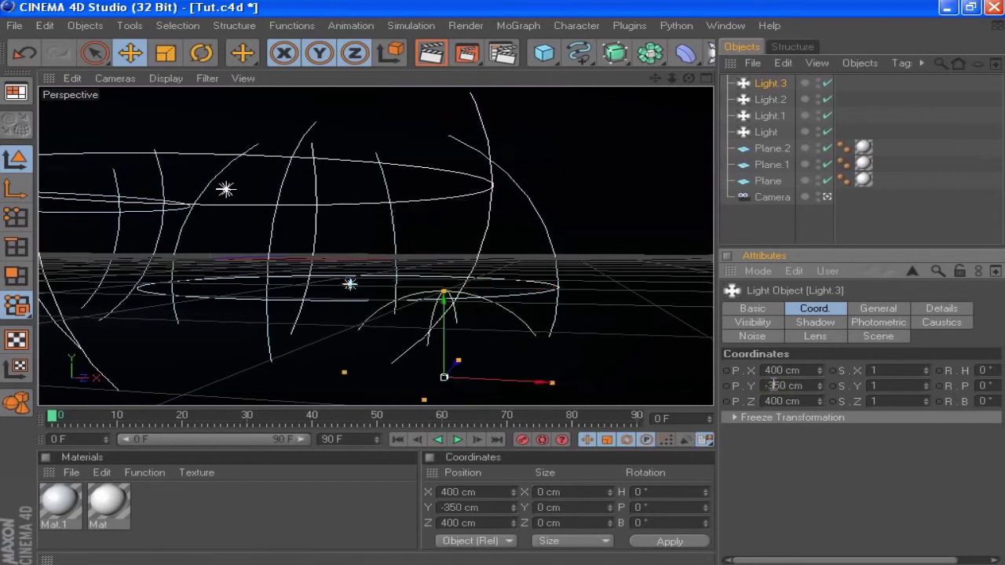
Set both the Y and Z positions of the fourth light to 350 cm.
click(770, 385)
key(BackSpace)
key(Return)
double_click(807, 385)
double_click(809, 401)
key(ctrl+v)
key(Return)
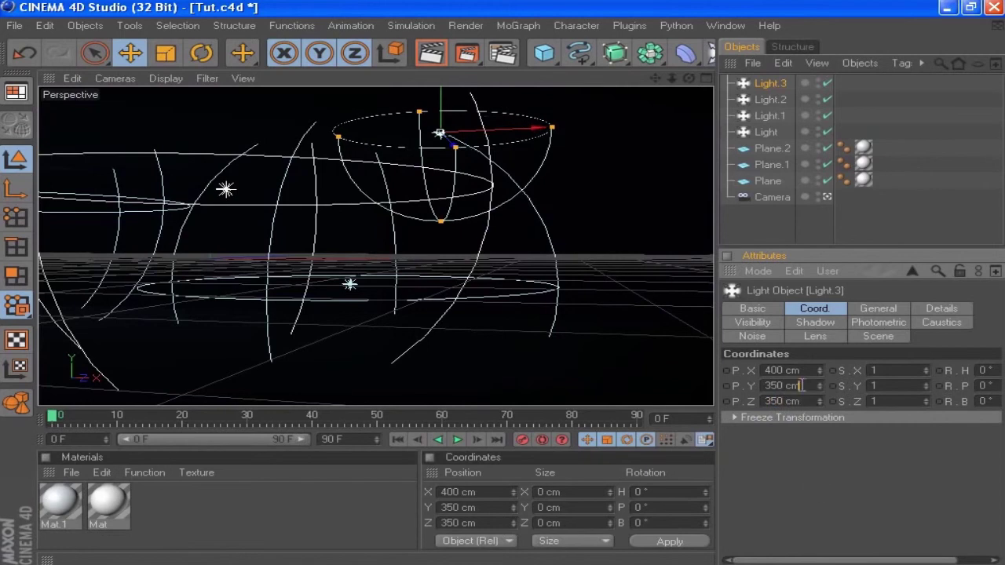
Set the fourth light's Y position to -70 cm.
double_click(805, 385)
text(-70)
key(Return)
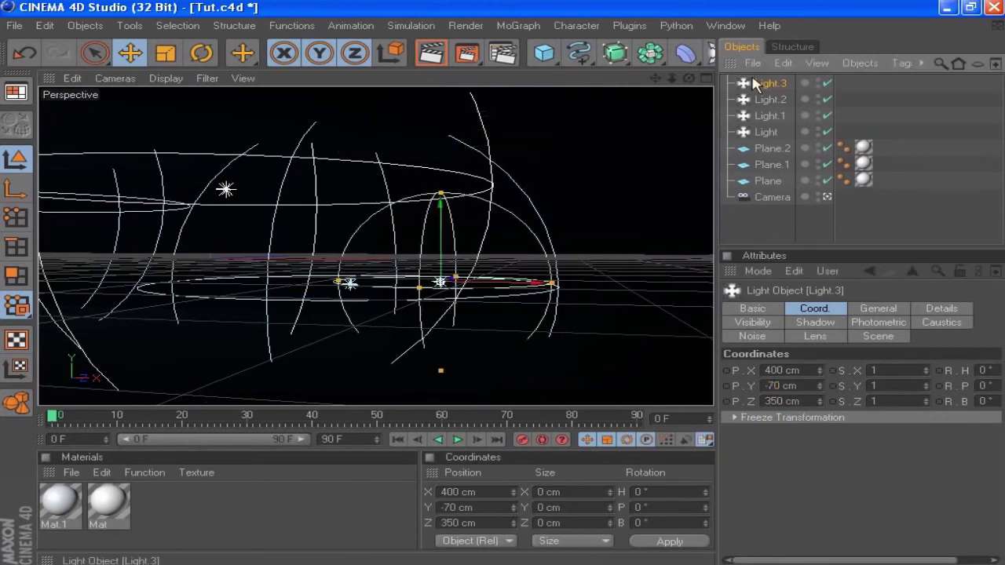
Duplicate the fourth light and set the copy's X position to 1000 cm.
key(ctrl+c)
key(ctrl+v)
double_click(792, 369)
text(100)
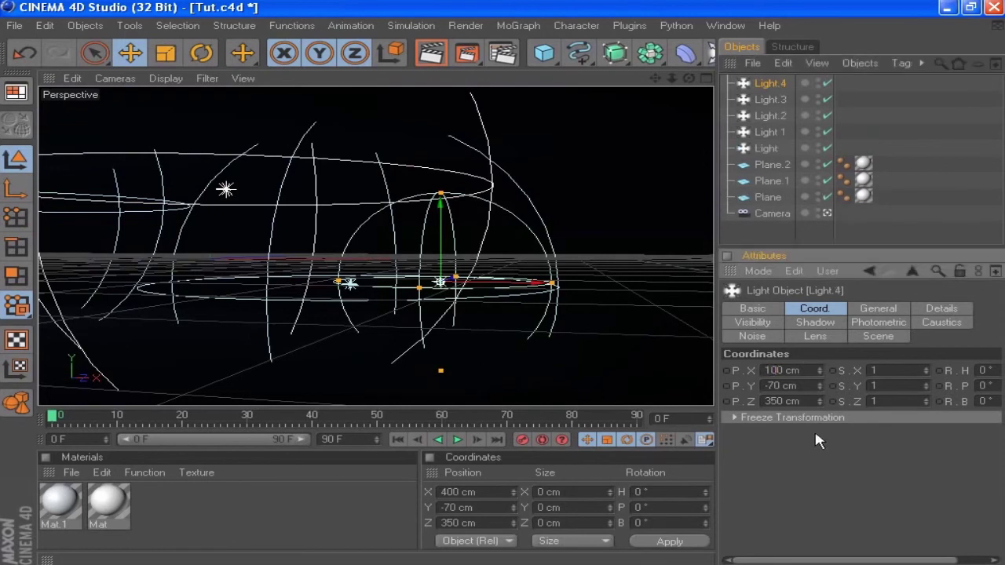
key(Return)
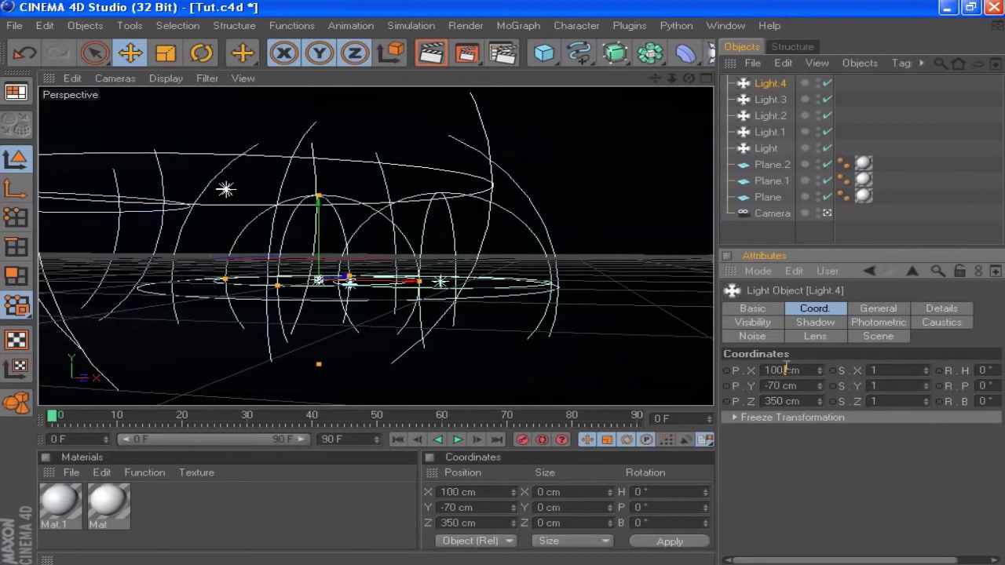
key(Return)
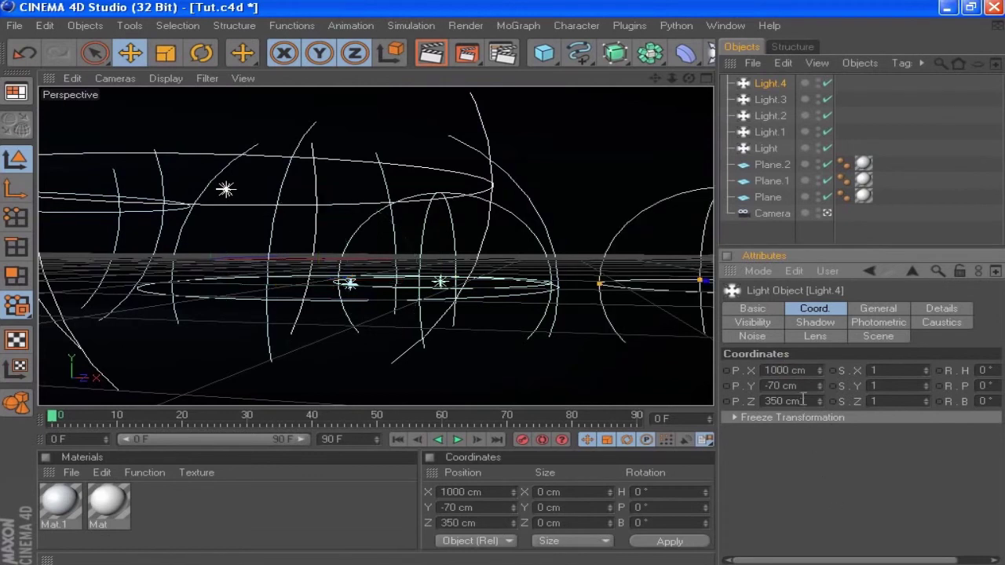
Set the fifth light's Z position to 160 cm and its Y position to -40 cm.
double_click(802, 399)
text(160)
key(Return)
double_click(803, 386)
text(-40)
key(Return)
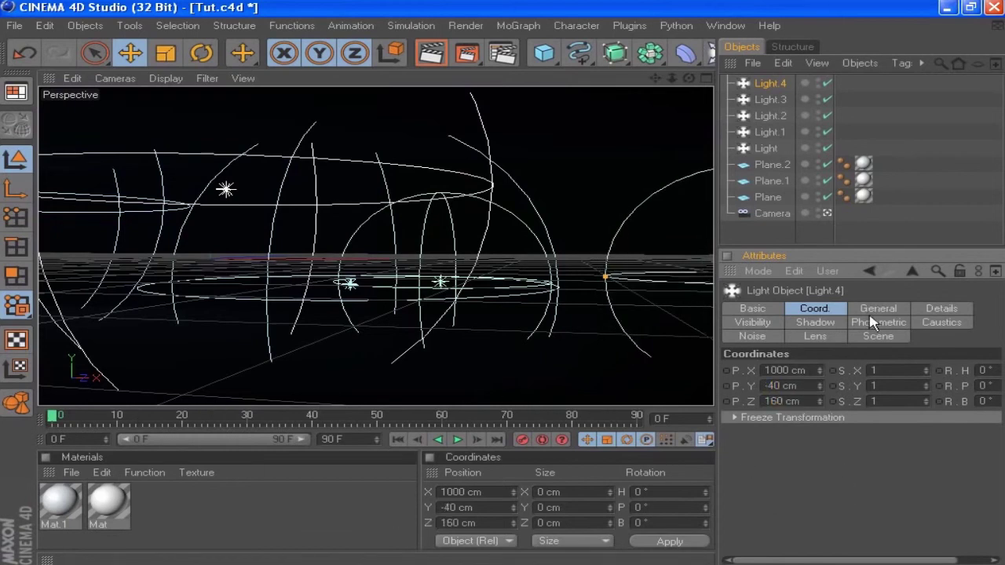
Set the fifth light's falloff Radius/Decay to 500 cm and deselect it.
click(961, 311)
double_click(852, 500)
text(500)
key(Return)
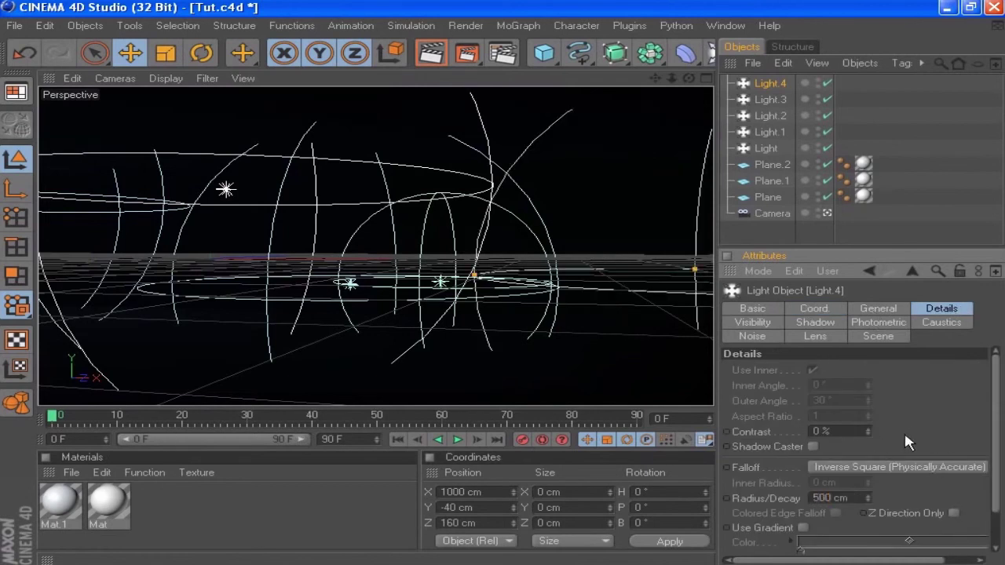
click(773, 237)
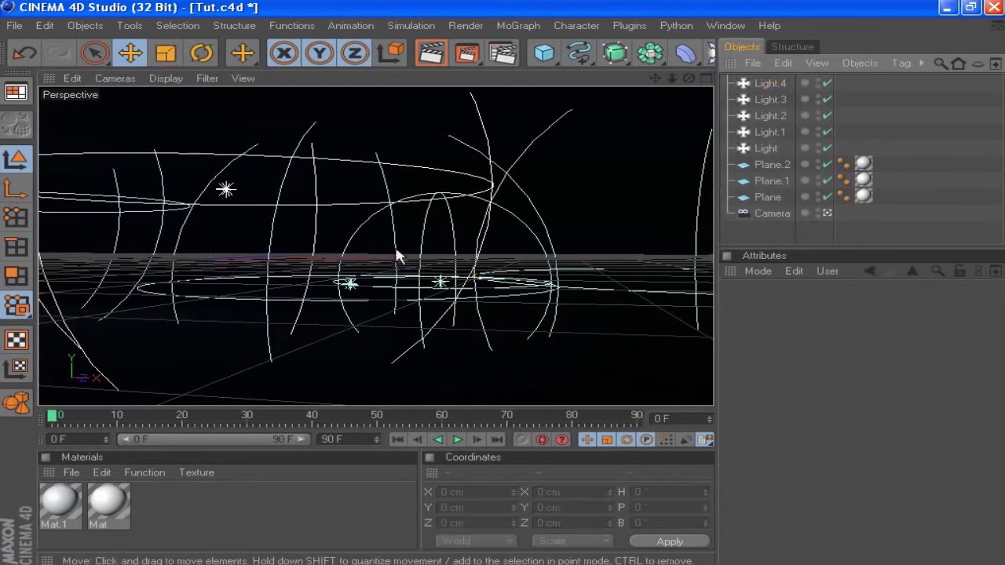
Set the anti-aliasing mode to Best in the render settings.
click(504, 53)
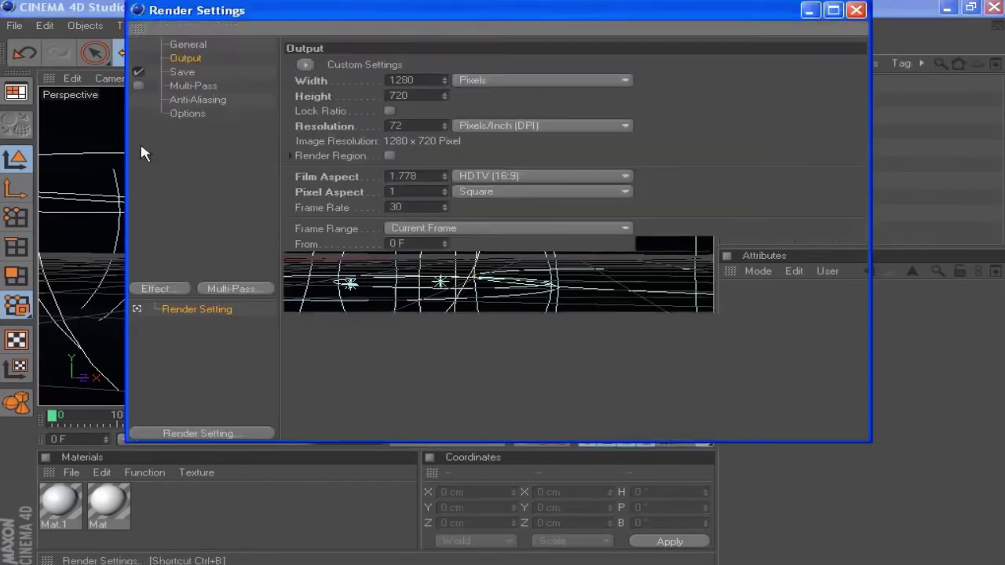
click(196, 100)
click(428, 65)
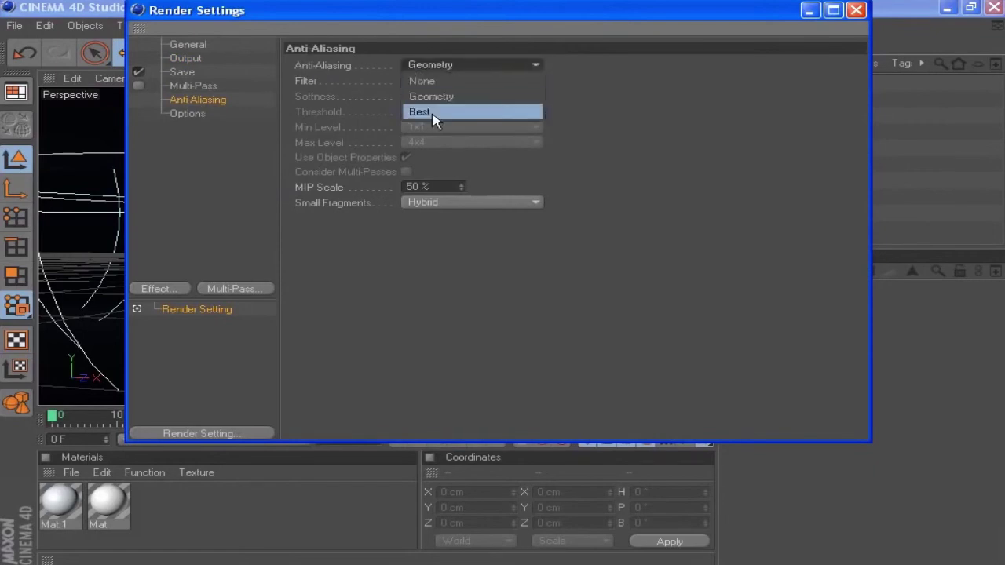
click(430, 110)
Add the Global Illumination and Ambient Occlusion effects to the render settings.
click(167, 290)
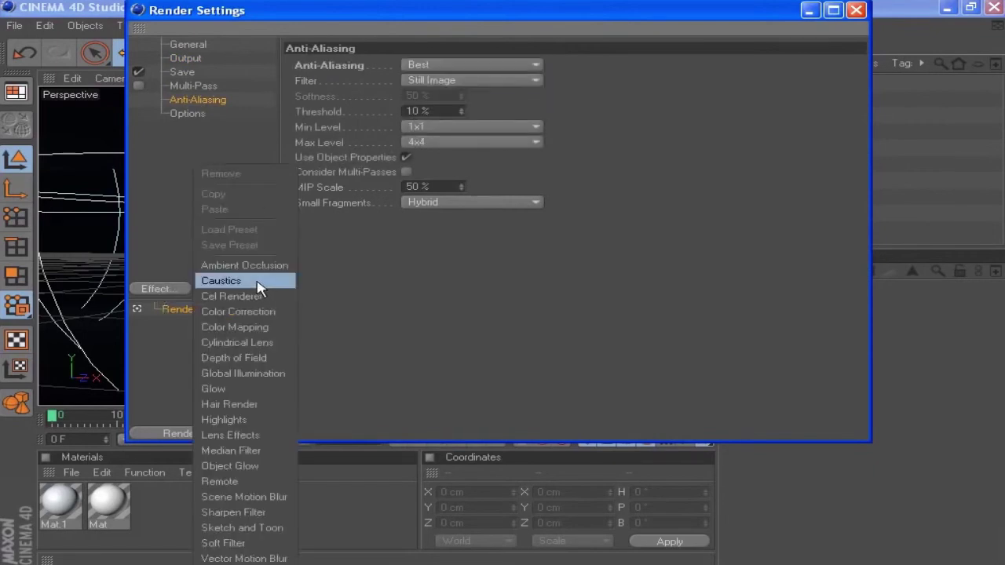
click(263, 372)
click(165, 289)
click(240, 280)
Set Global Illumination's irradiance cache Stochastic Samples and Record Density to Low.
click(205, 128)
click(433, 100)
click(449, 144)
click(451, 115)
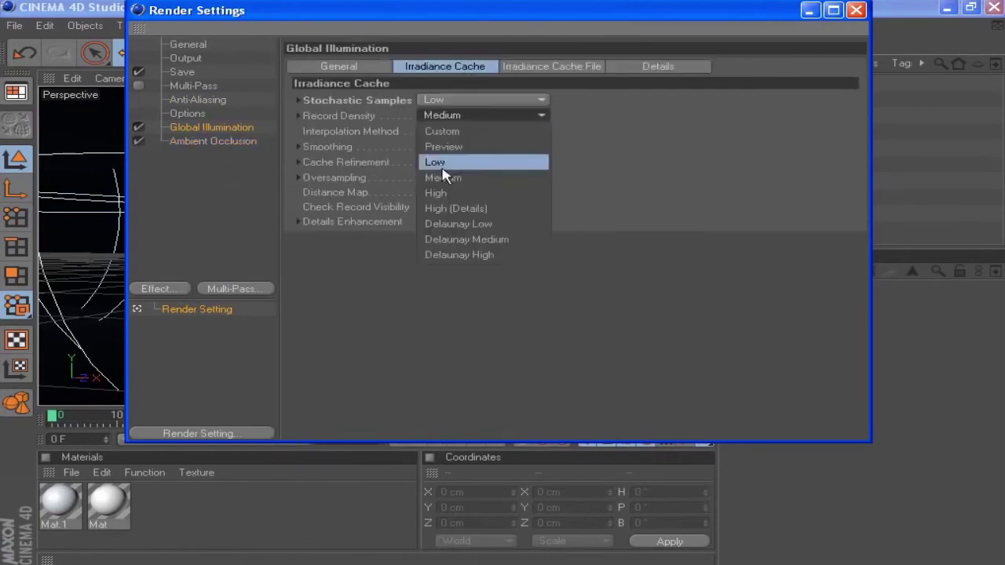
click(444, 162)
click(453, 178)
click(459, 141)
click(459, 146)
click(447, 192)
Close the render settings and render the current camera view.
click(339, 66)
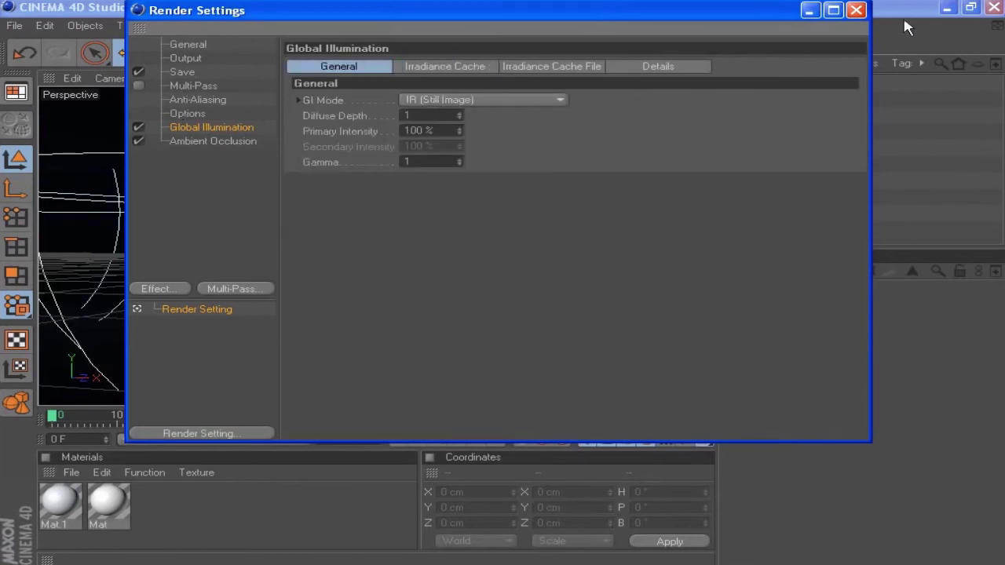
click(855, 10)
click(431, 53)
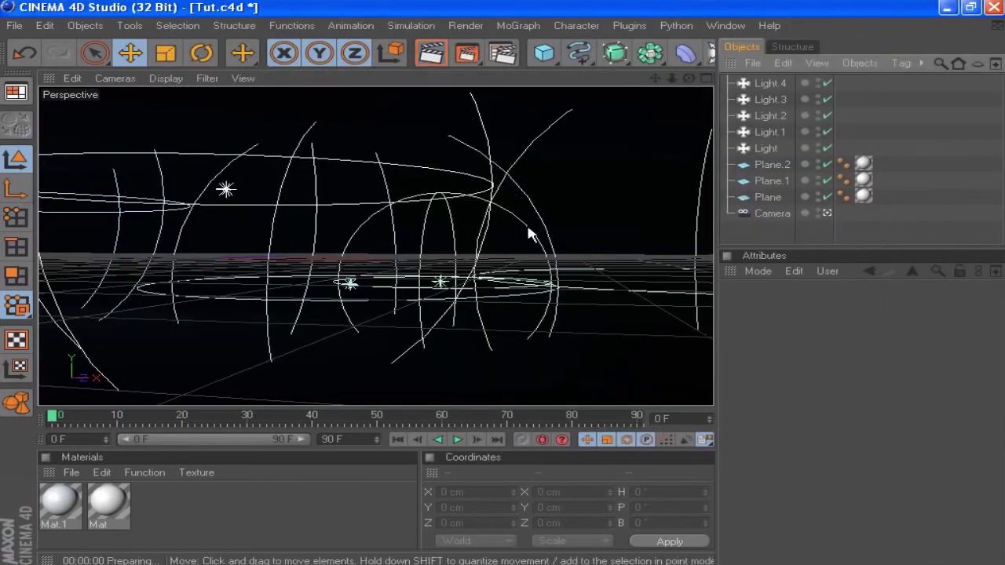